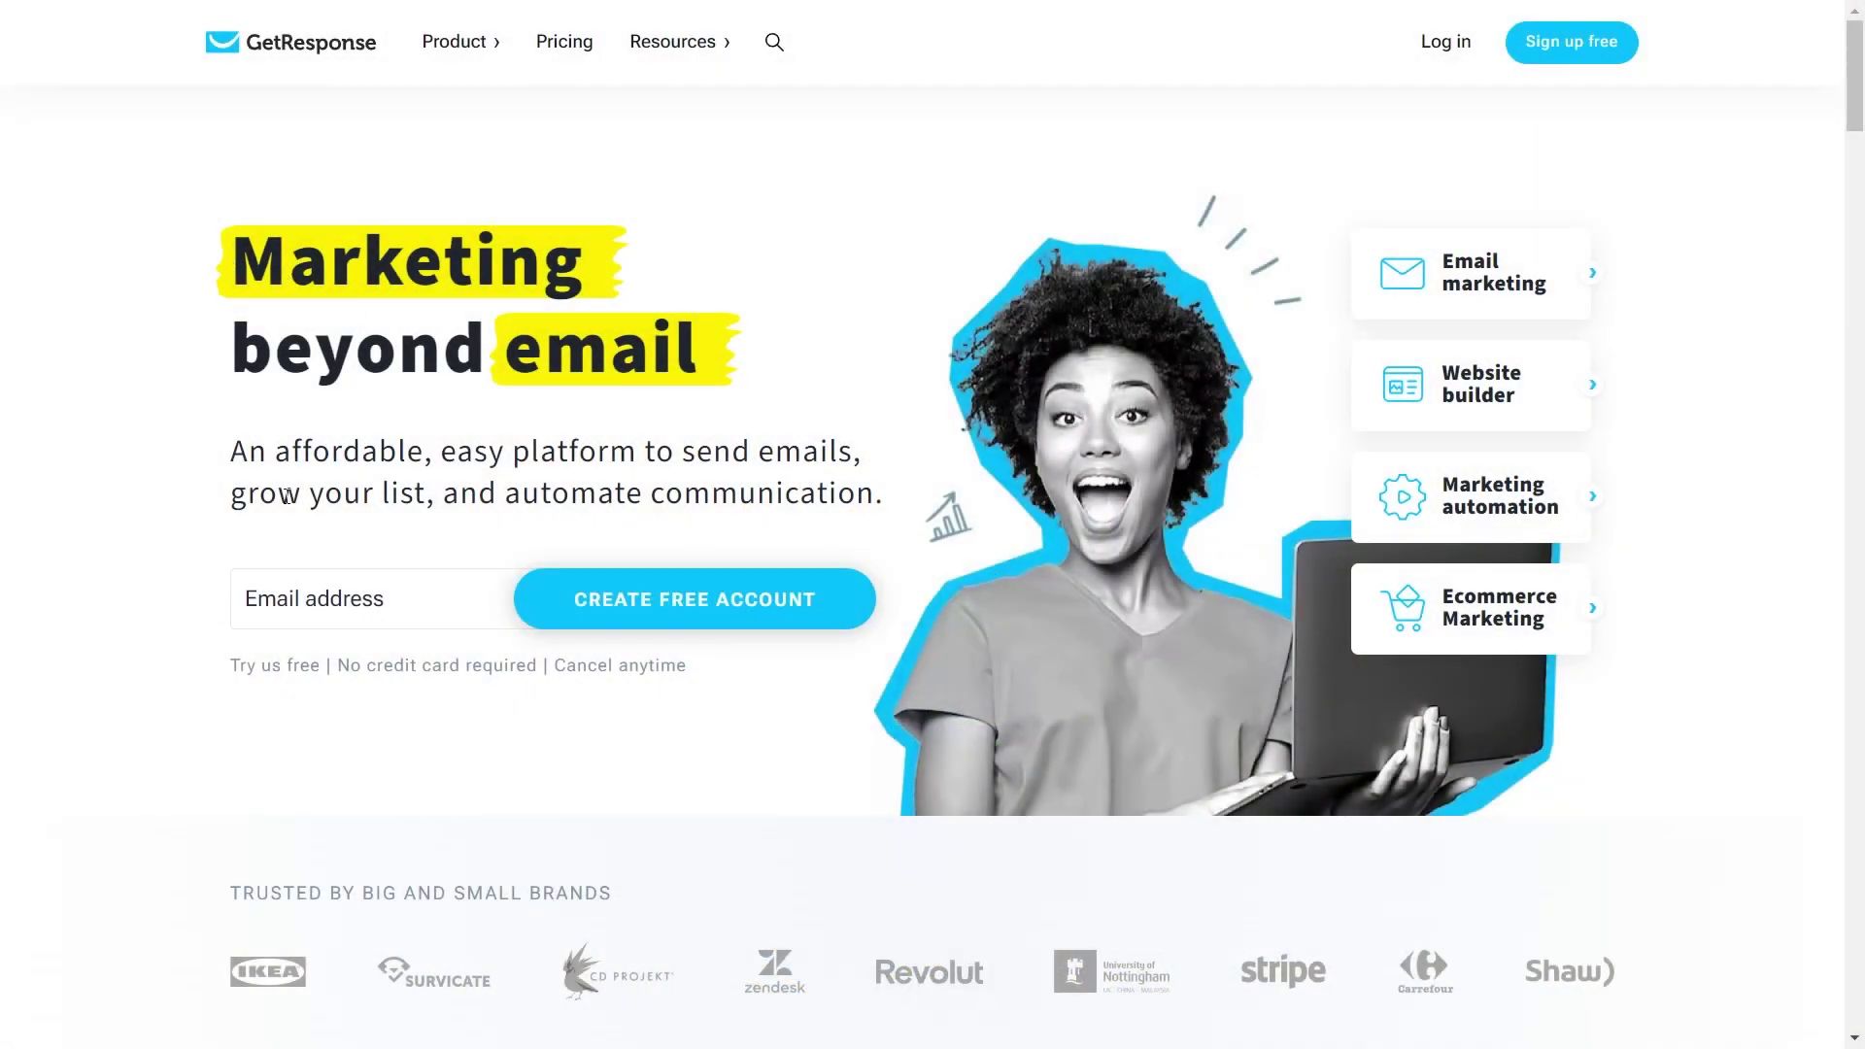
Step: Scroll through the GetResponse homepage to review what it offers
{"action": "scroll", "coordinate": [289, 503], "scroll_direction": "down", "scroll_amount": 2}
{"action": "scroll", "coordinate": [288, 503], "scroll_direction": "down", "scroll_amount": 5}
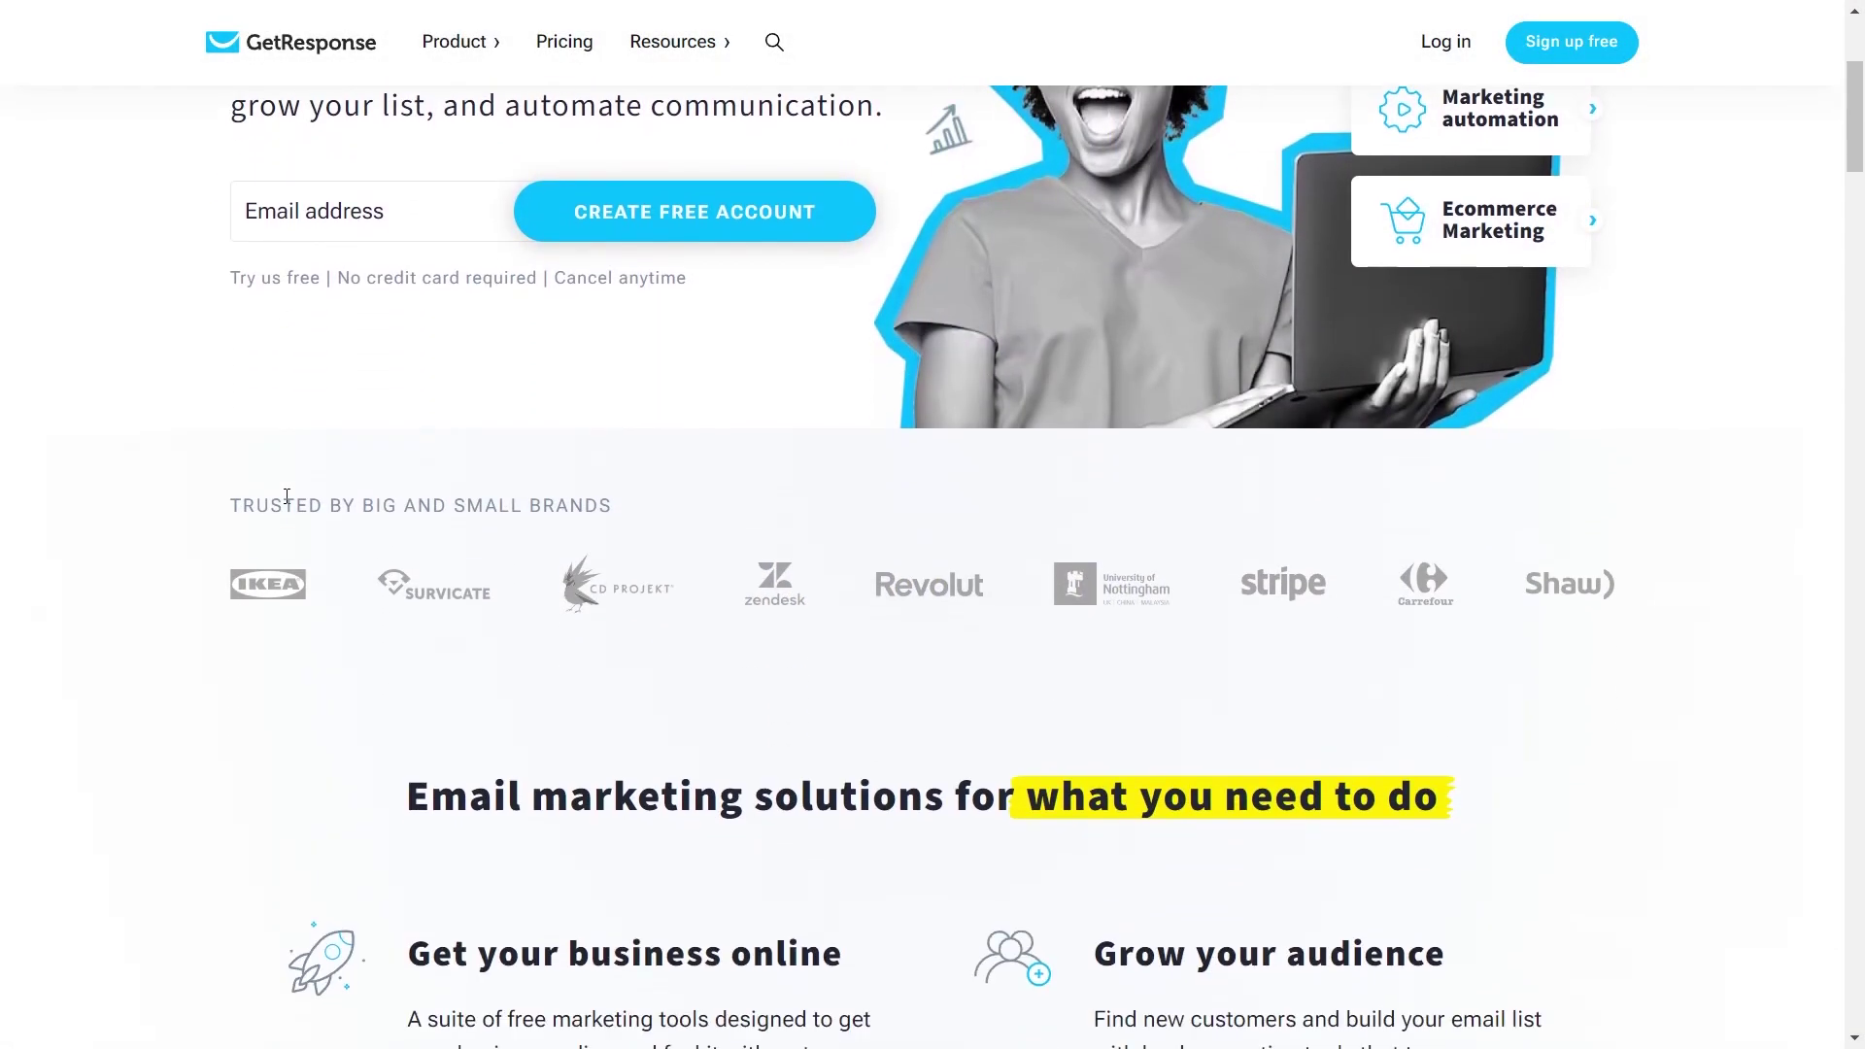
{"action": "scroll", "coordinate": [289, 503], "scroll_direction": "down", "scroll_amount": 3}
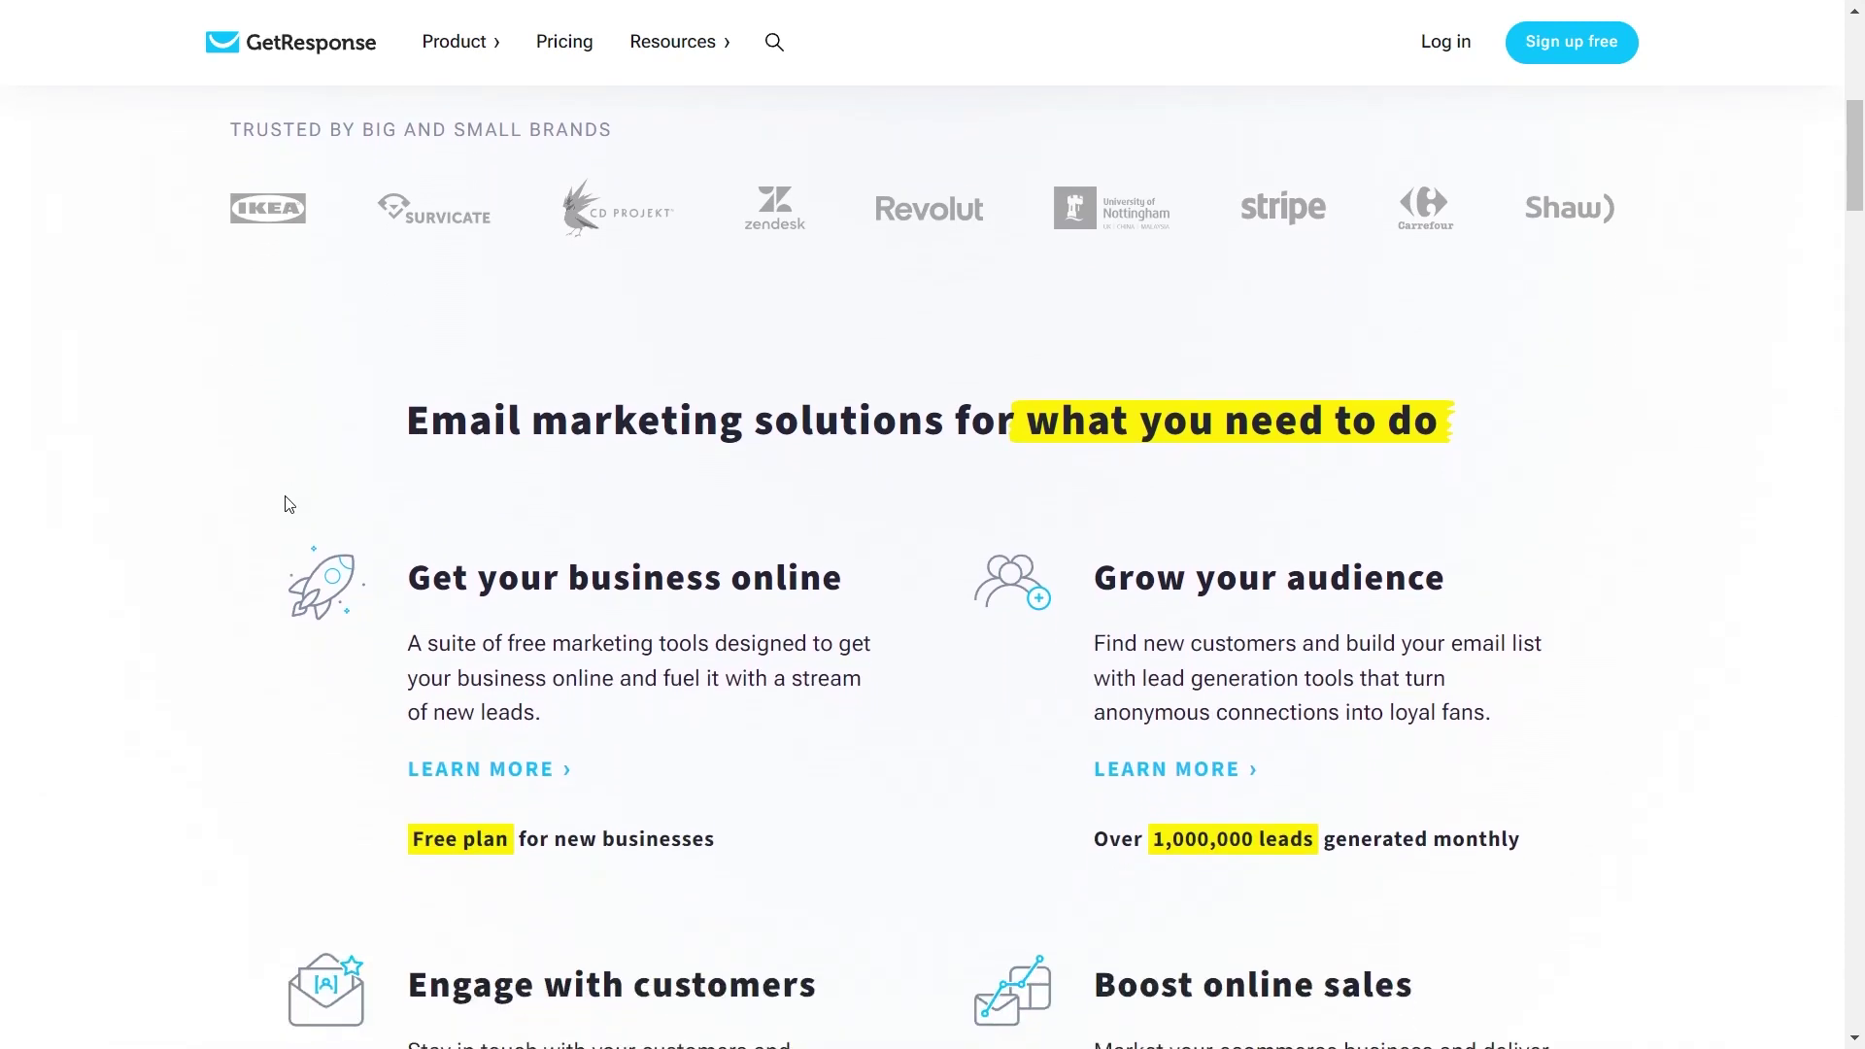
{"action": "scroll", "coordinate": [288, 503], "scroll_direction": "down", "scroll_amount": 1}
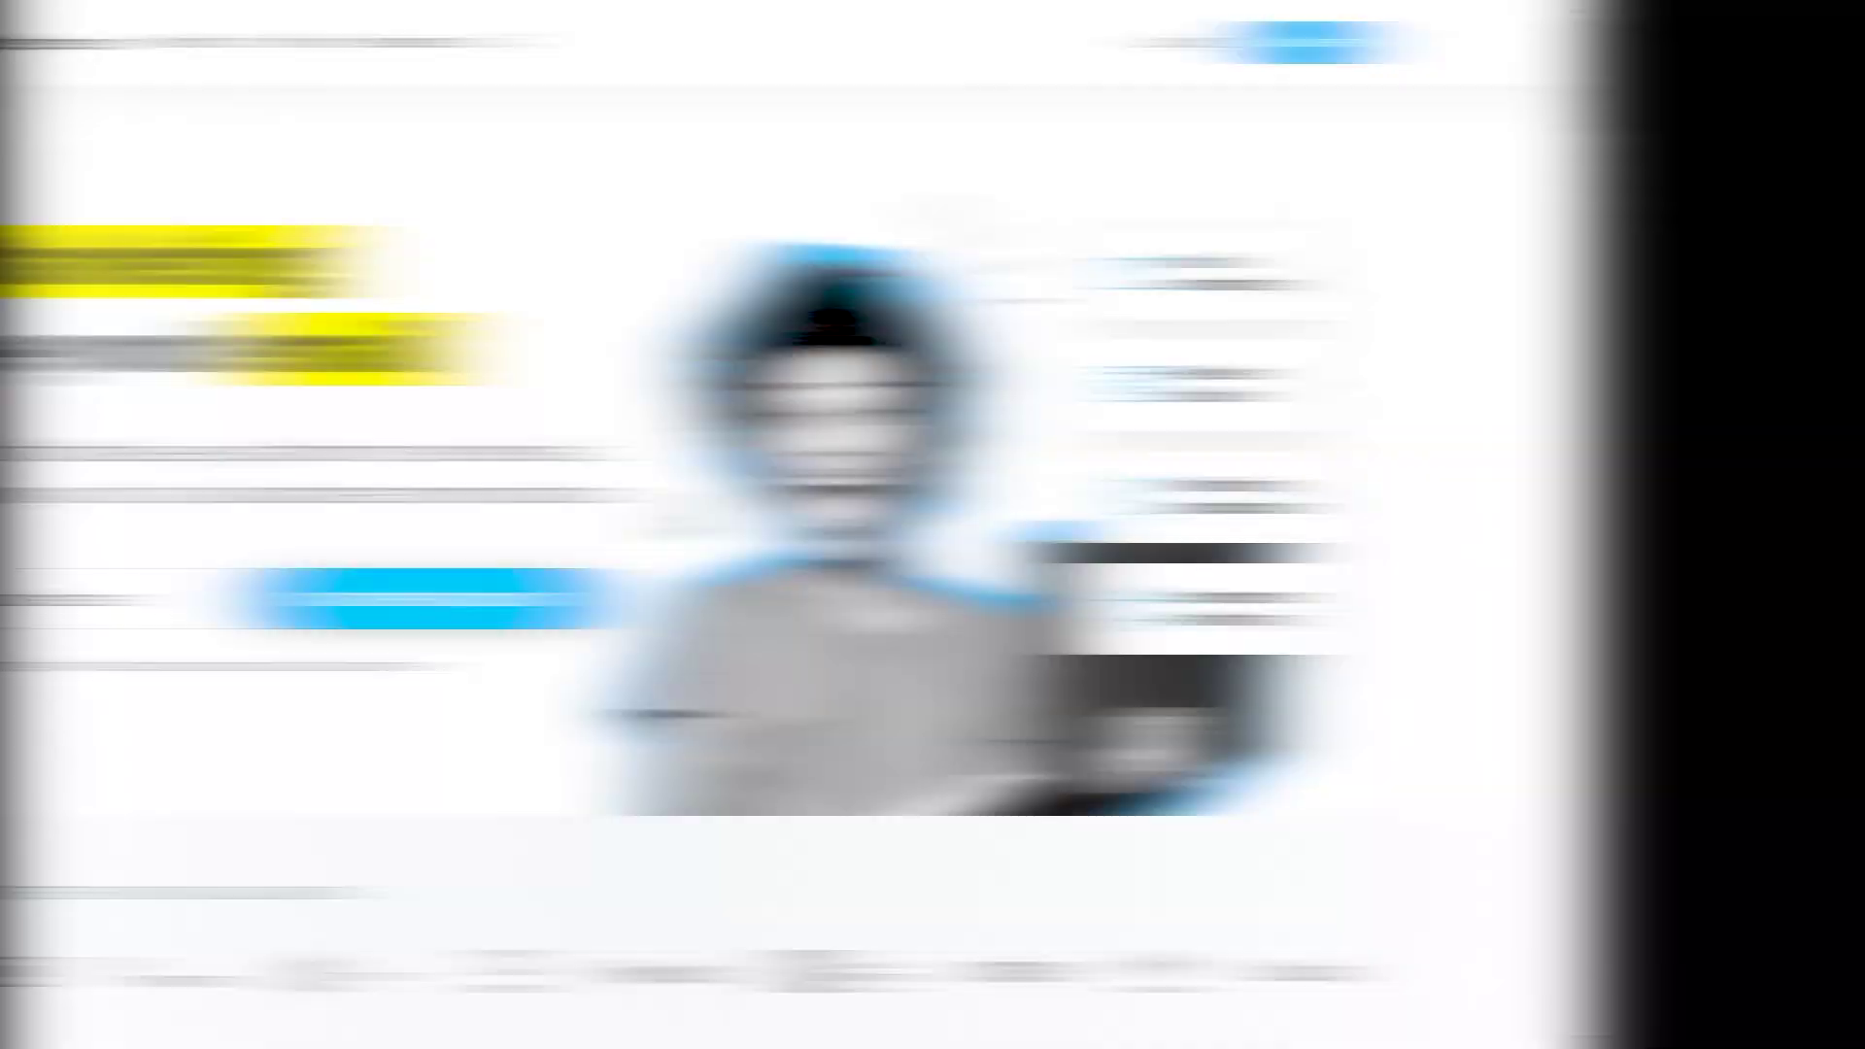
{"action": "scroll", "coordinate": [289, 502], "scroll_direction": "down", "scroll_amount": 2}
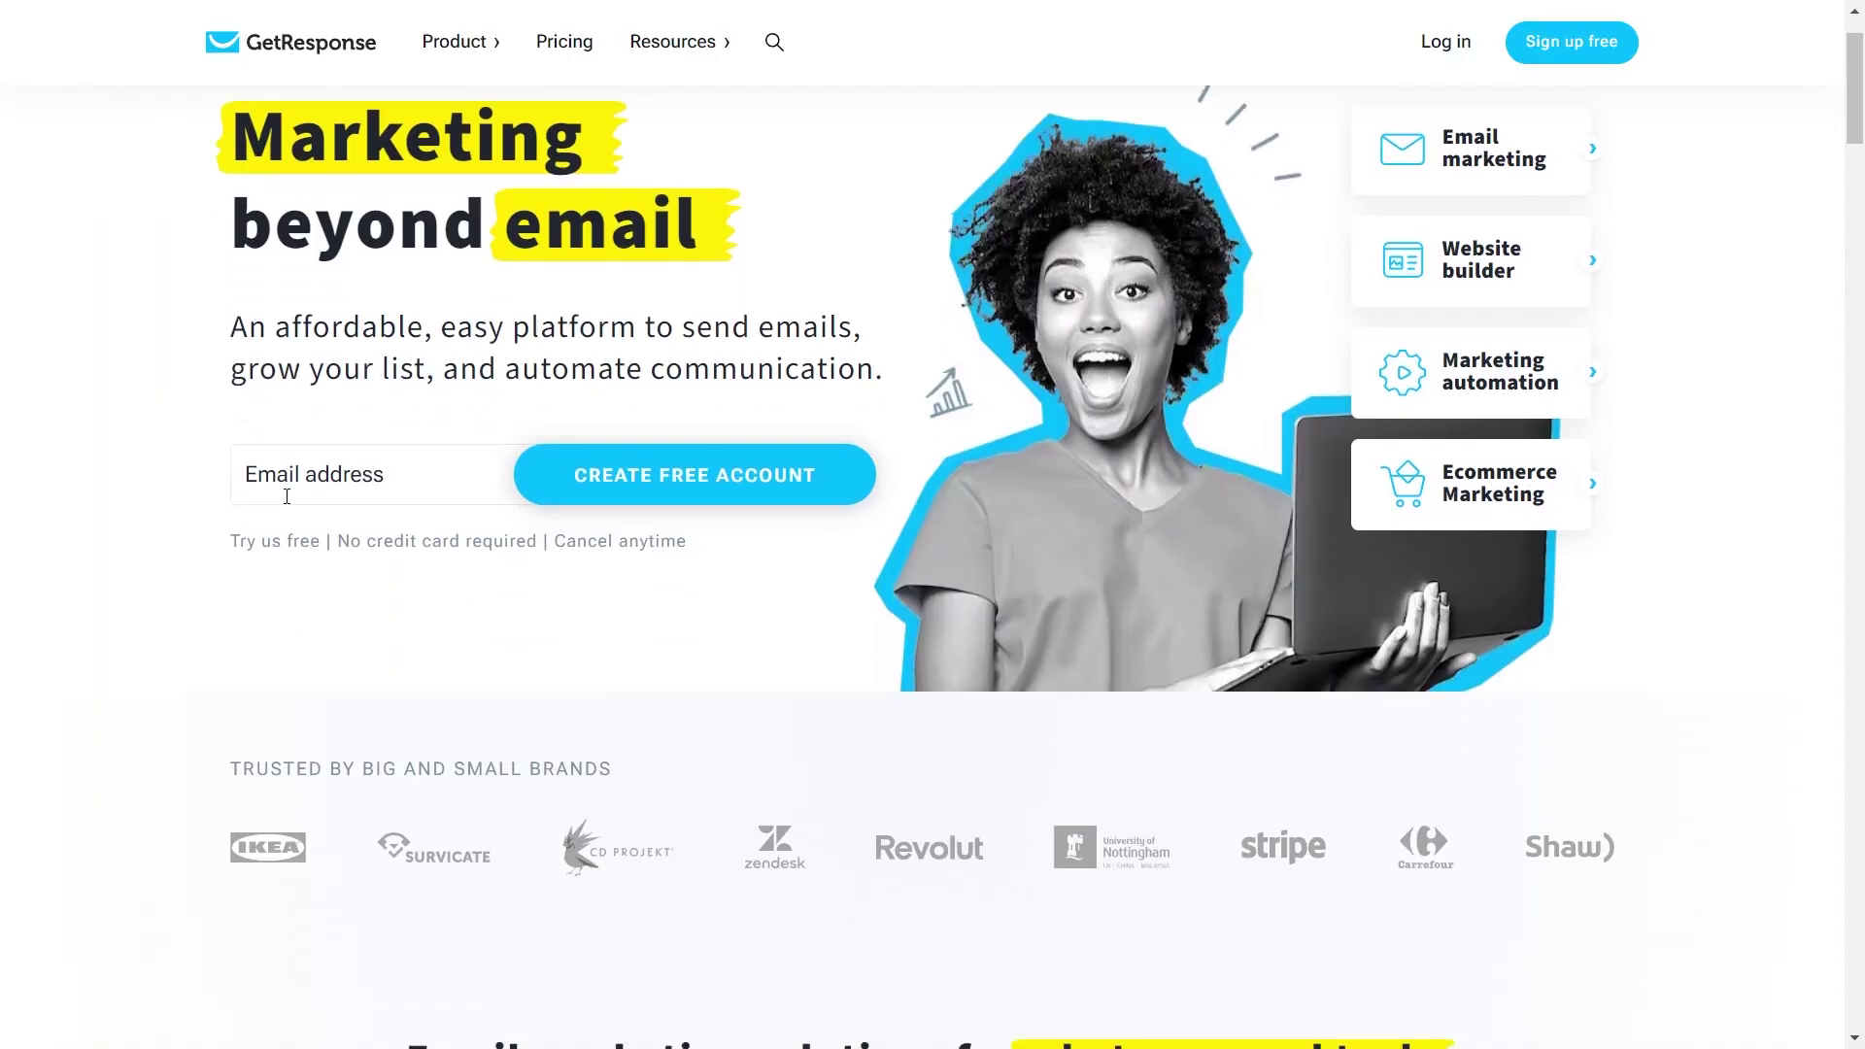
{"action": "scroll", "coordinate": [288, 502], "scroll_direction": "down", "scroll_amount": 5}
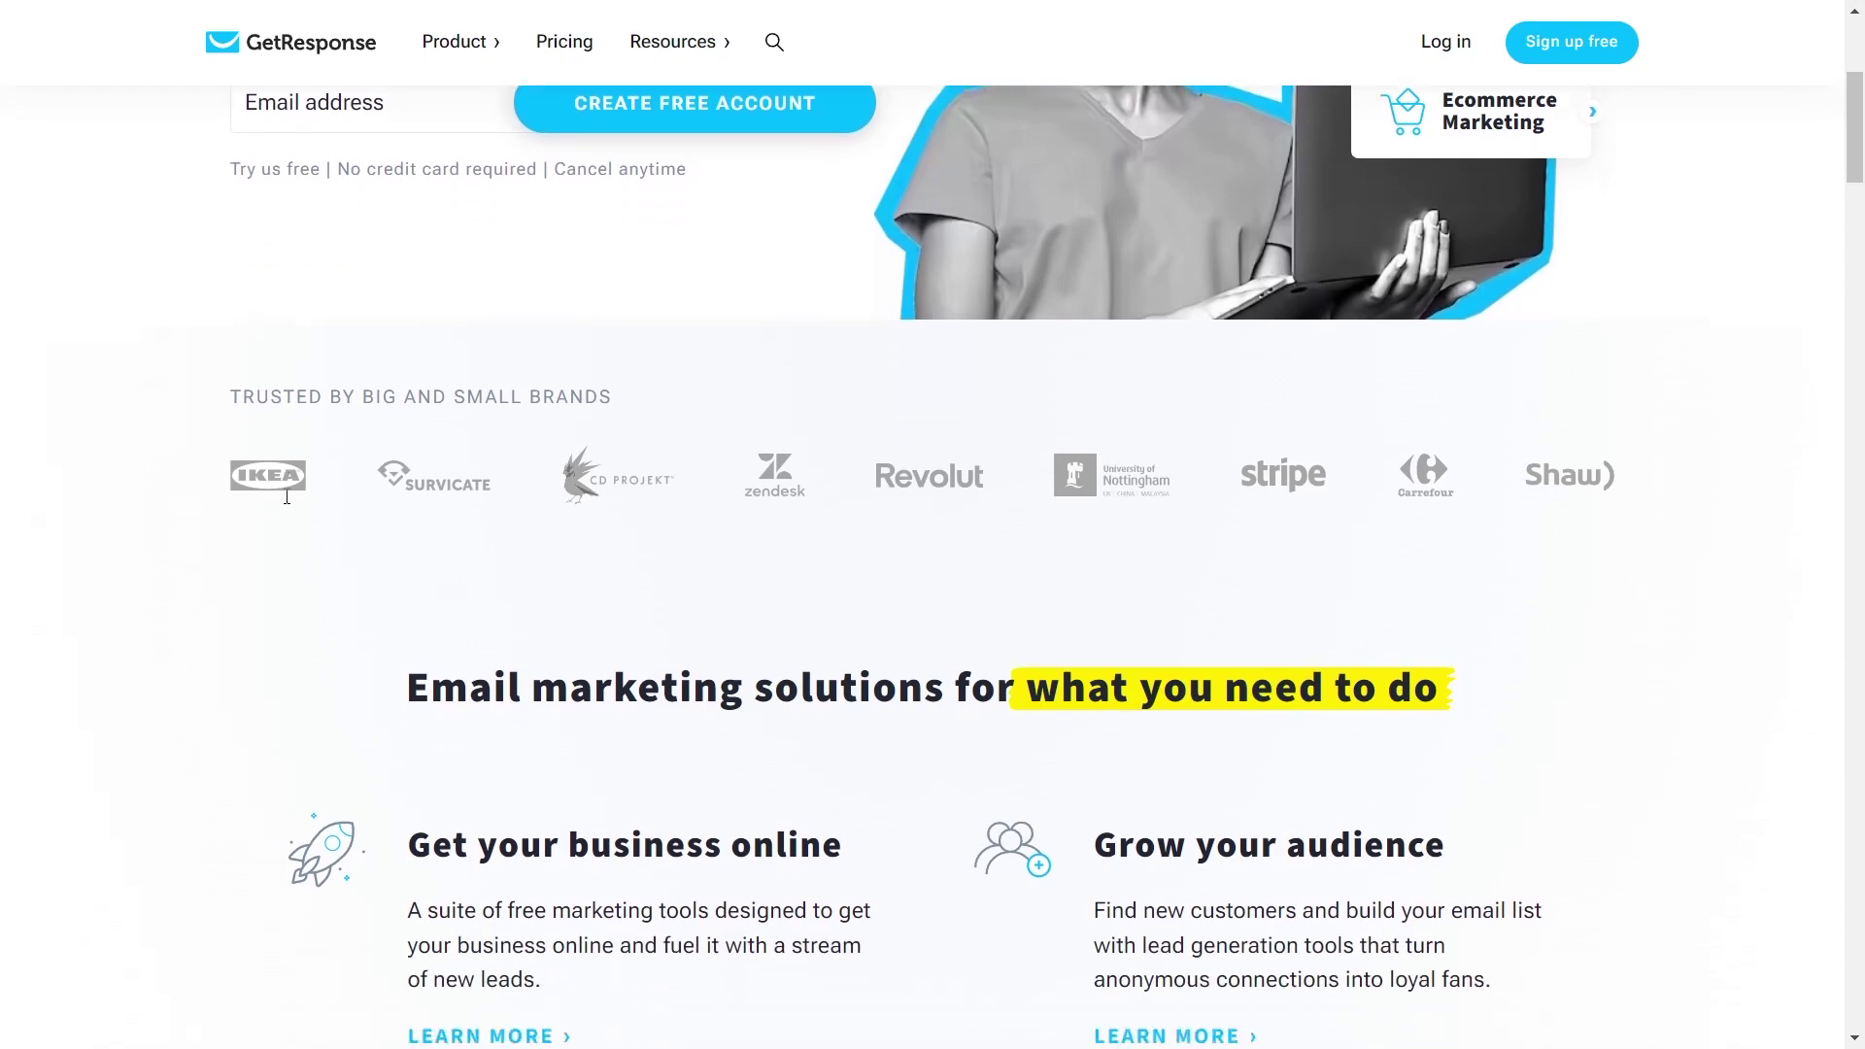
{"action": "scroll", "coordinate": [289, 504], "scroll_direction": "down", "scroll_amount": 3}
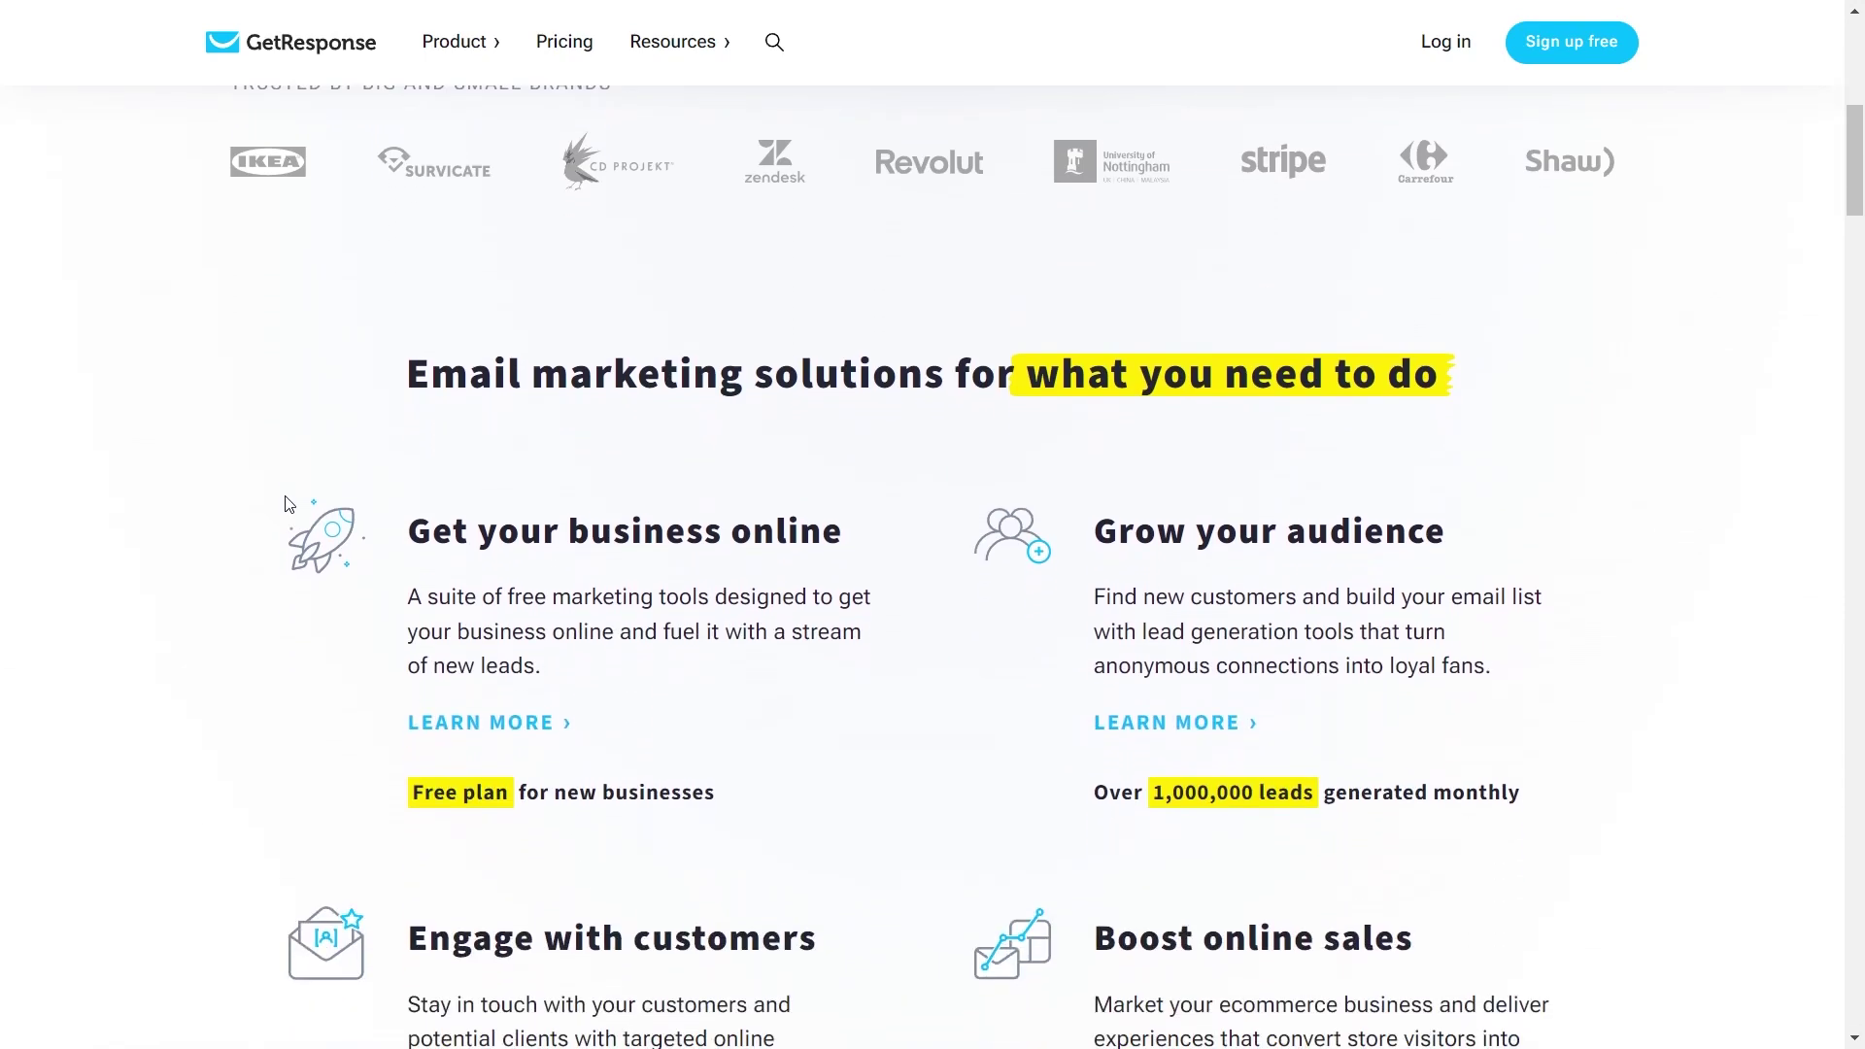
{"action": "scroll", "coordinate": [289, 504], "scroll_direction": "down", "scroll_amount": 3}
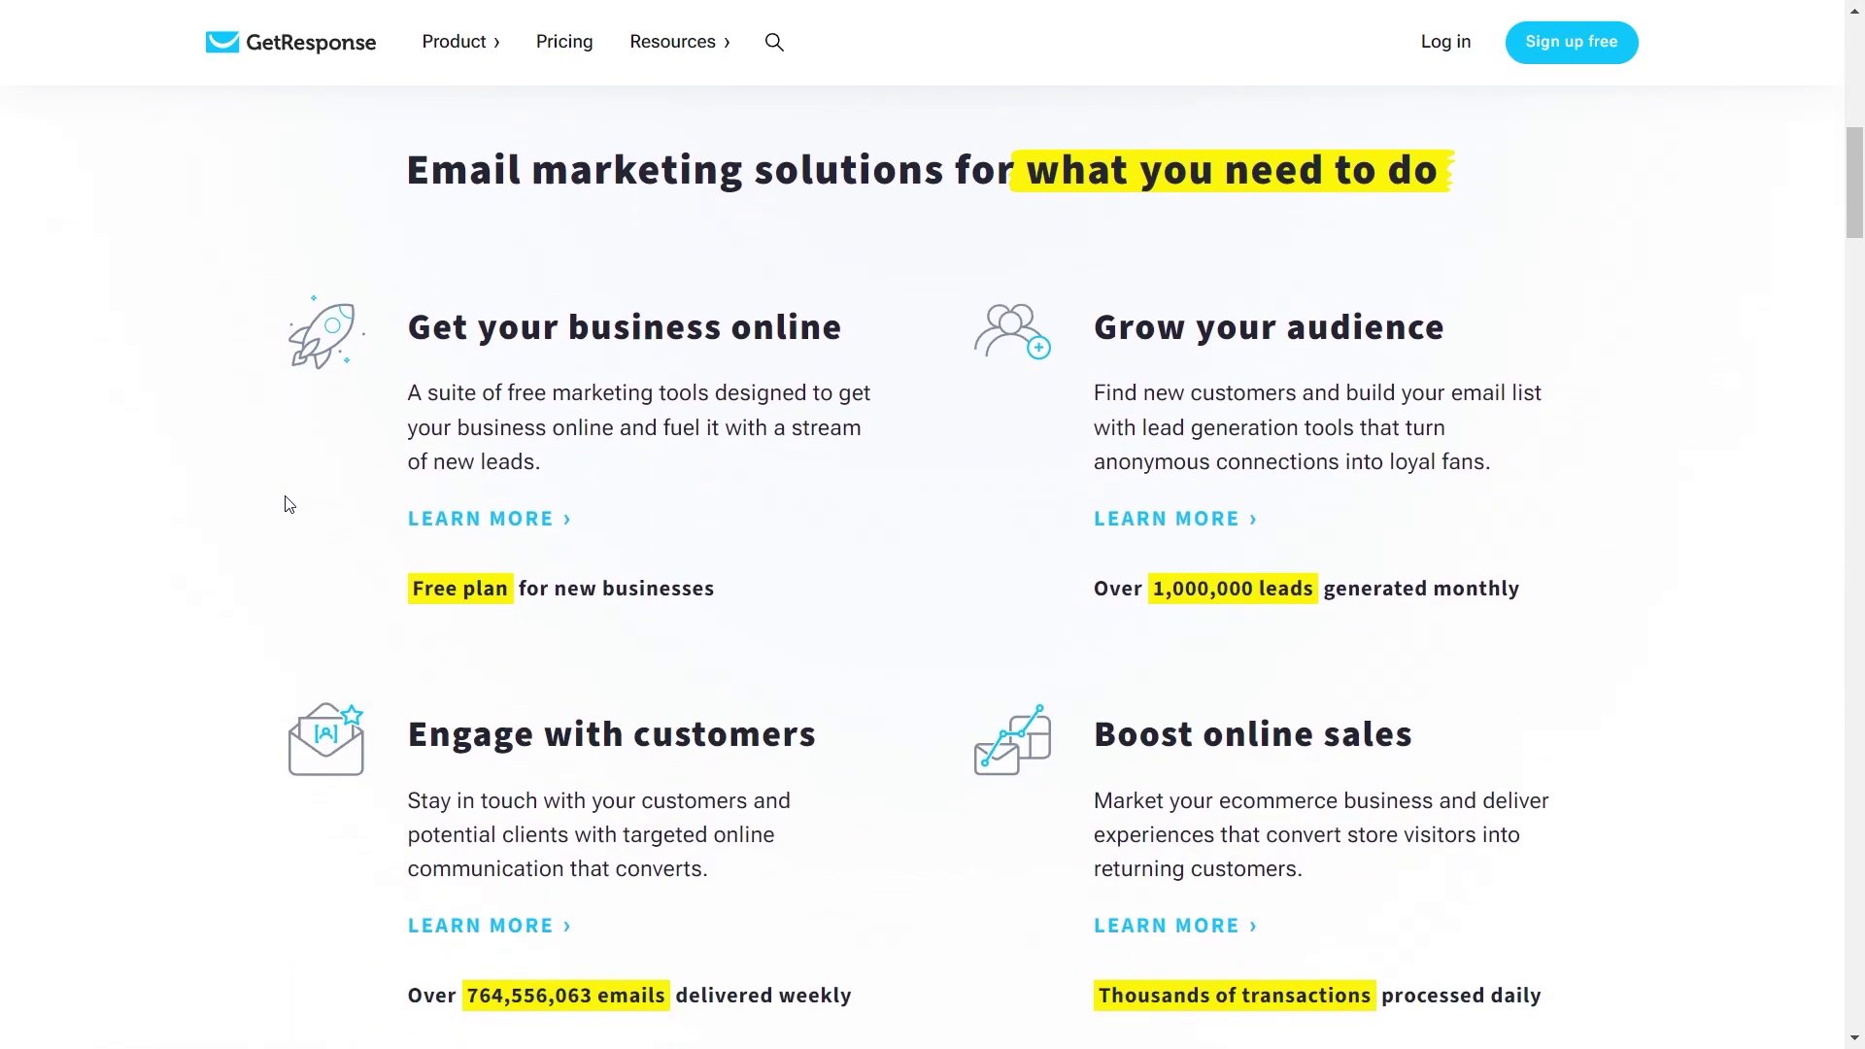
{"action": "scroll", "coordinate": [289, 504], "scroll_direction": "down", "scroll_amount": 1}
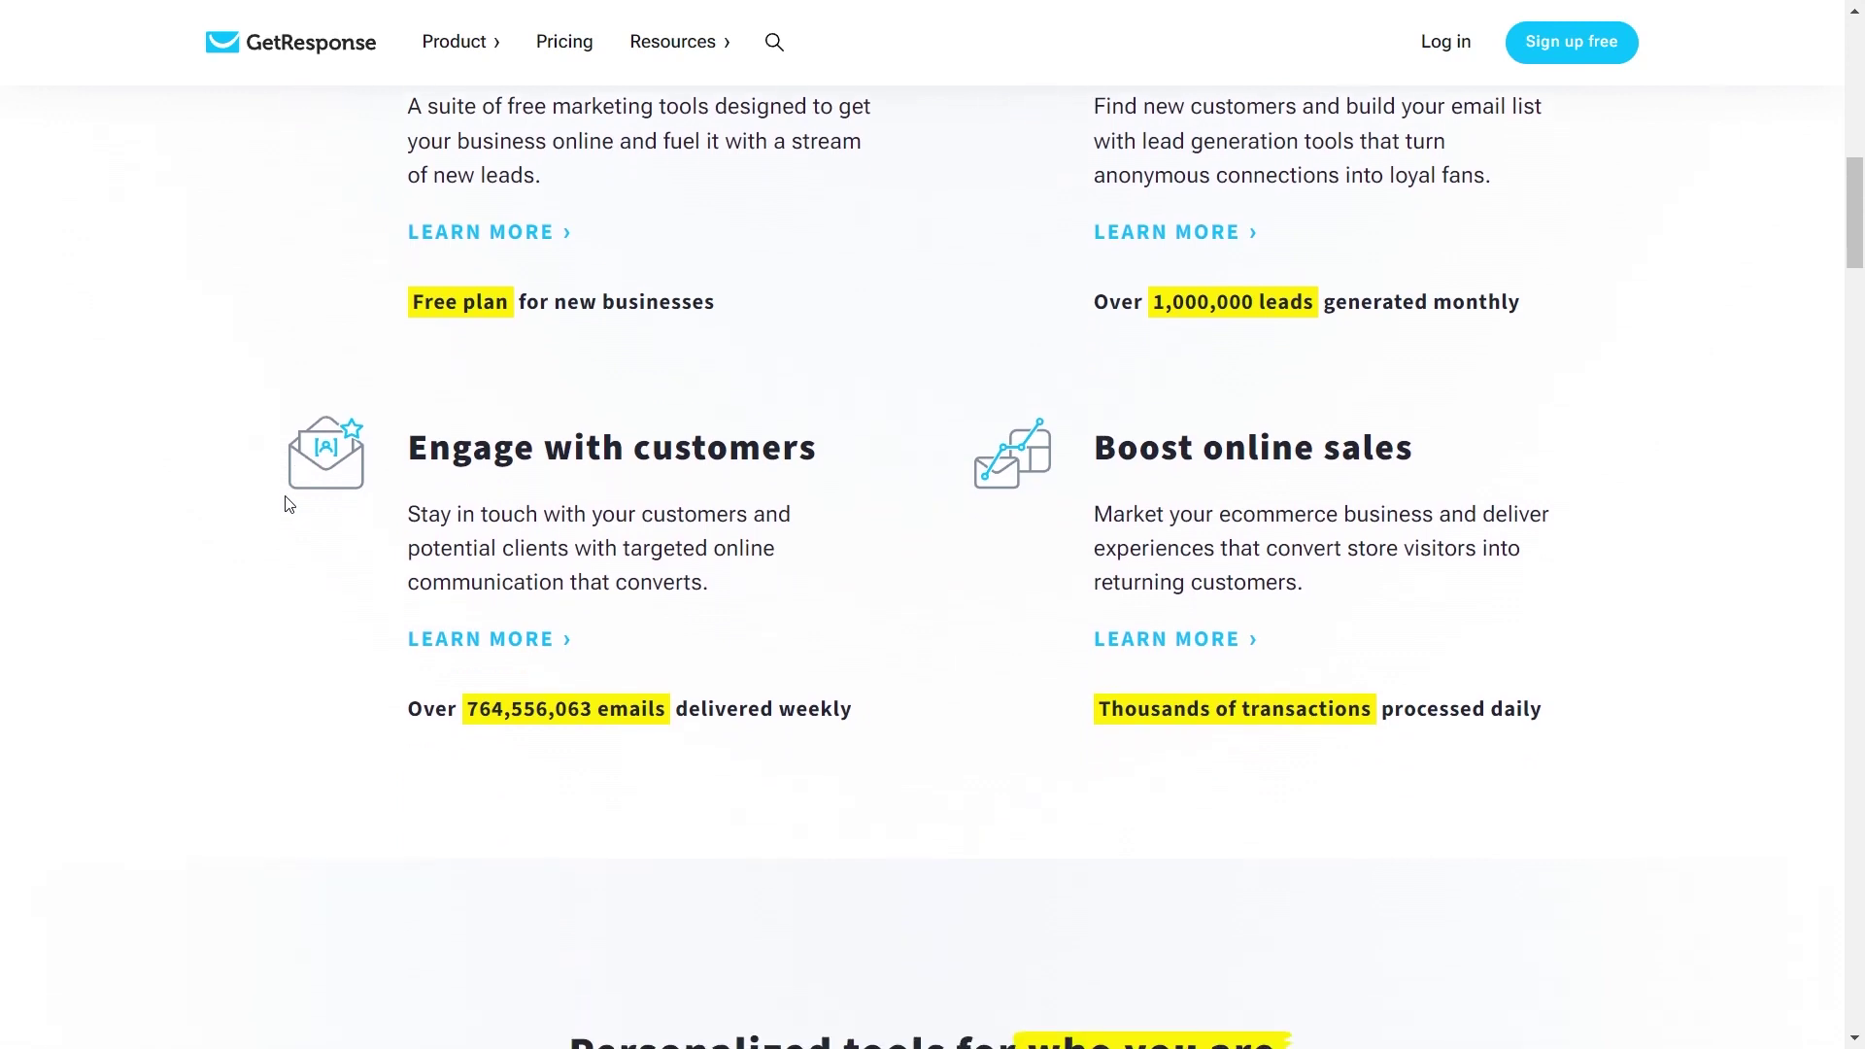
{"action": "scroll", "coordinate": [288, 505], "scroll_direction": "down", "scroll_amount": 4}
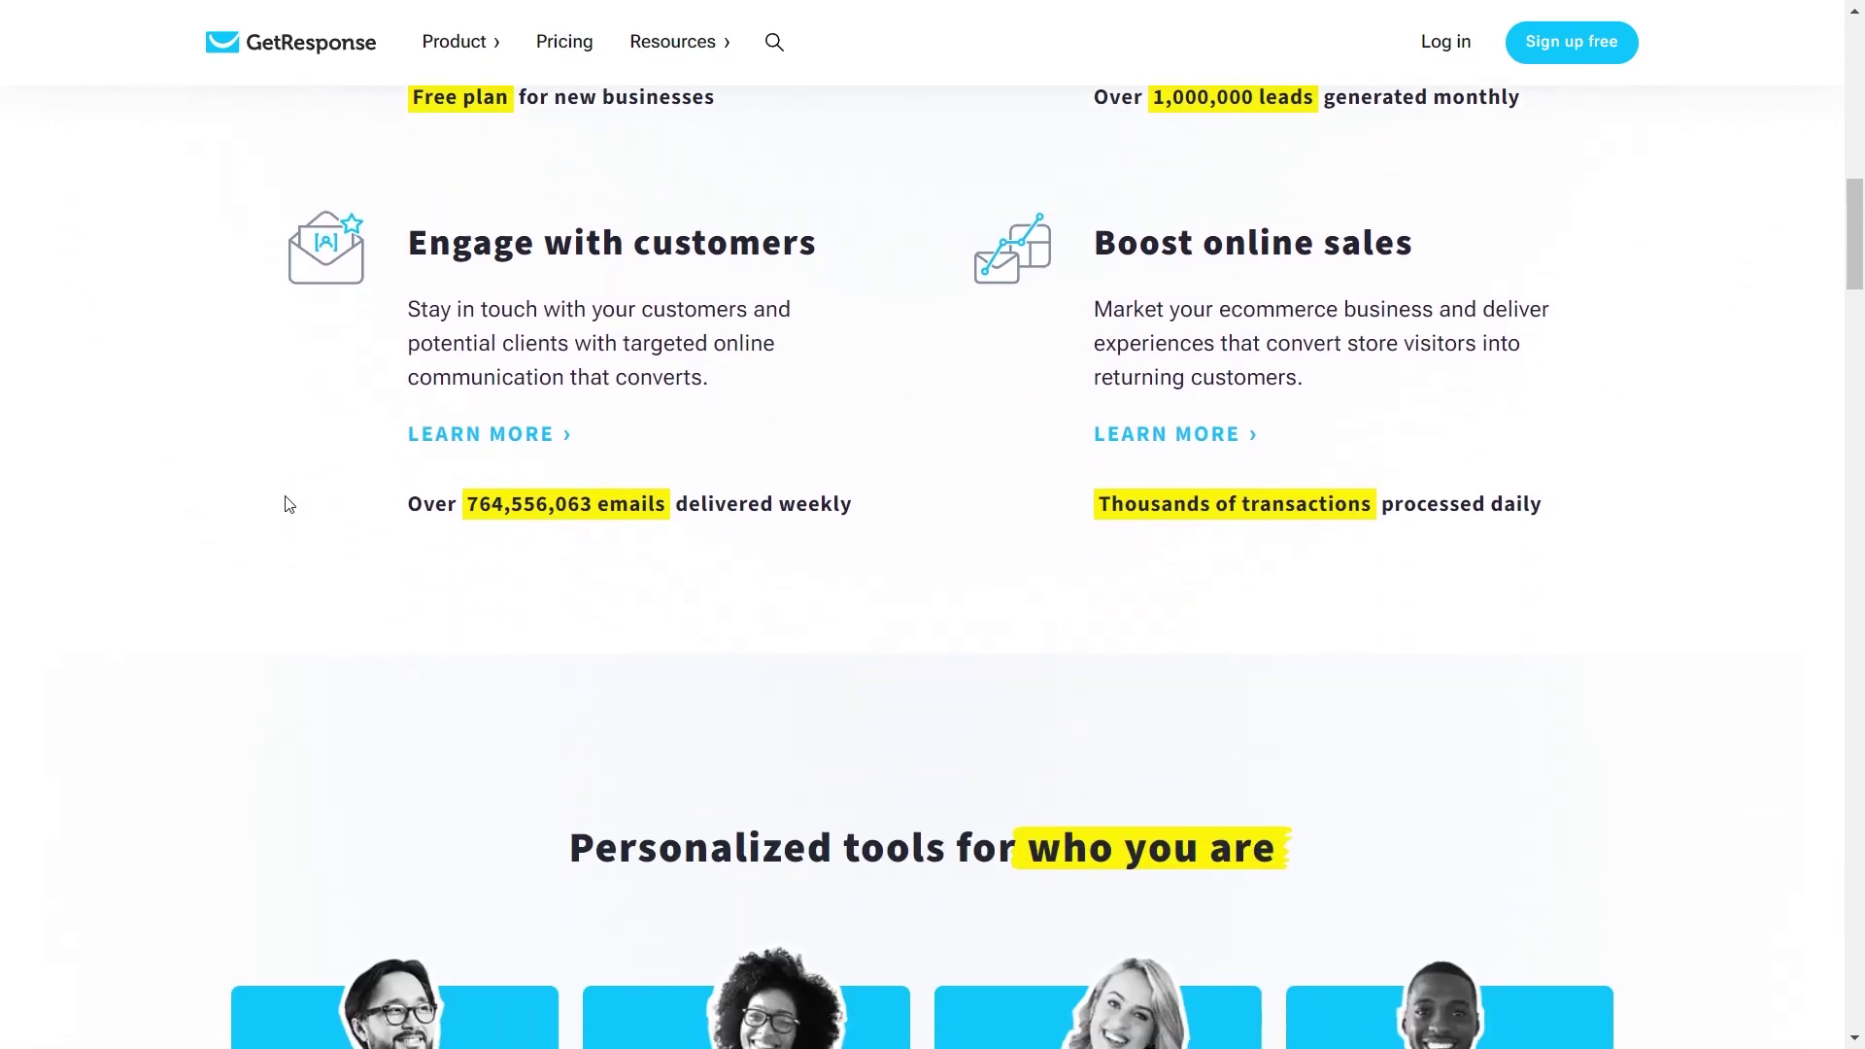
{"action": "scroll", "coordinate": [288, 504], "scroll_direction": "down", "scroll_amount": 3}
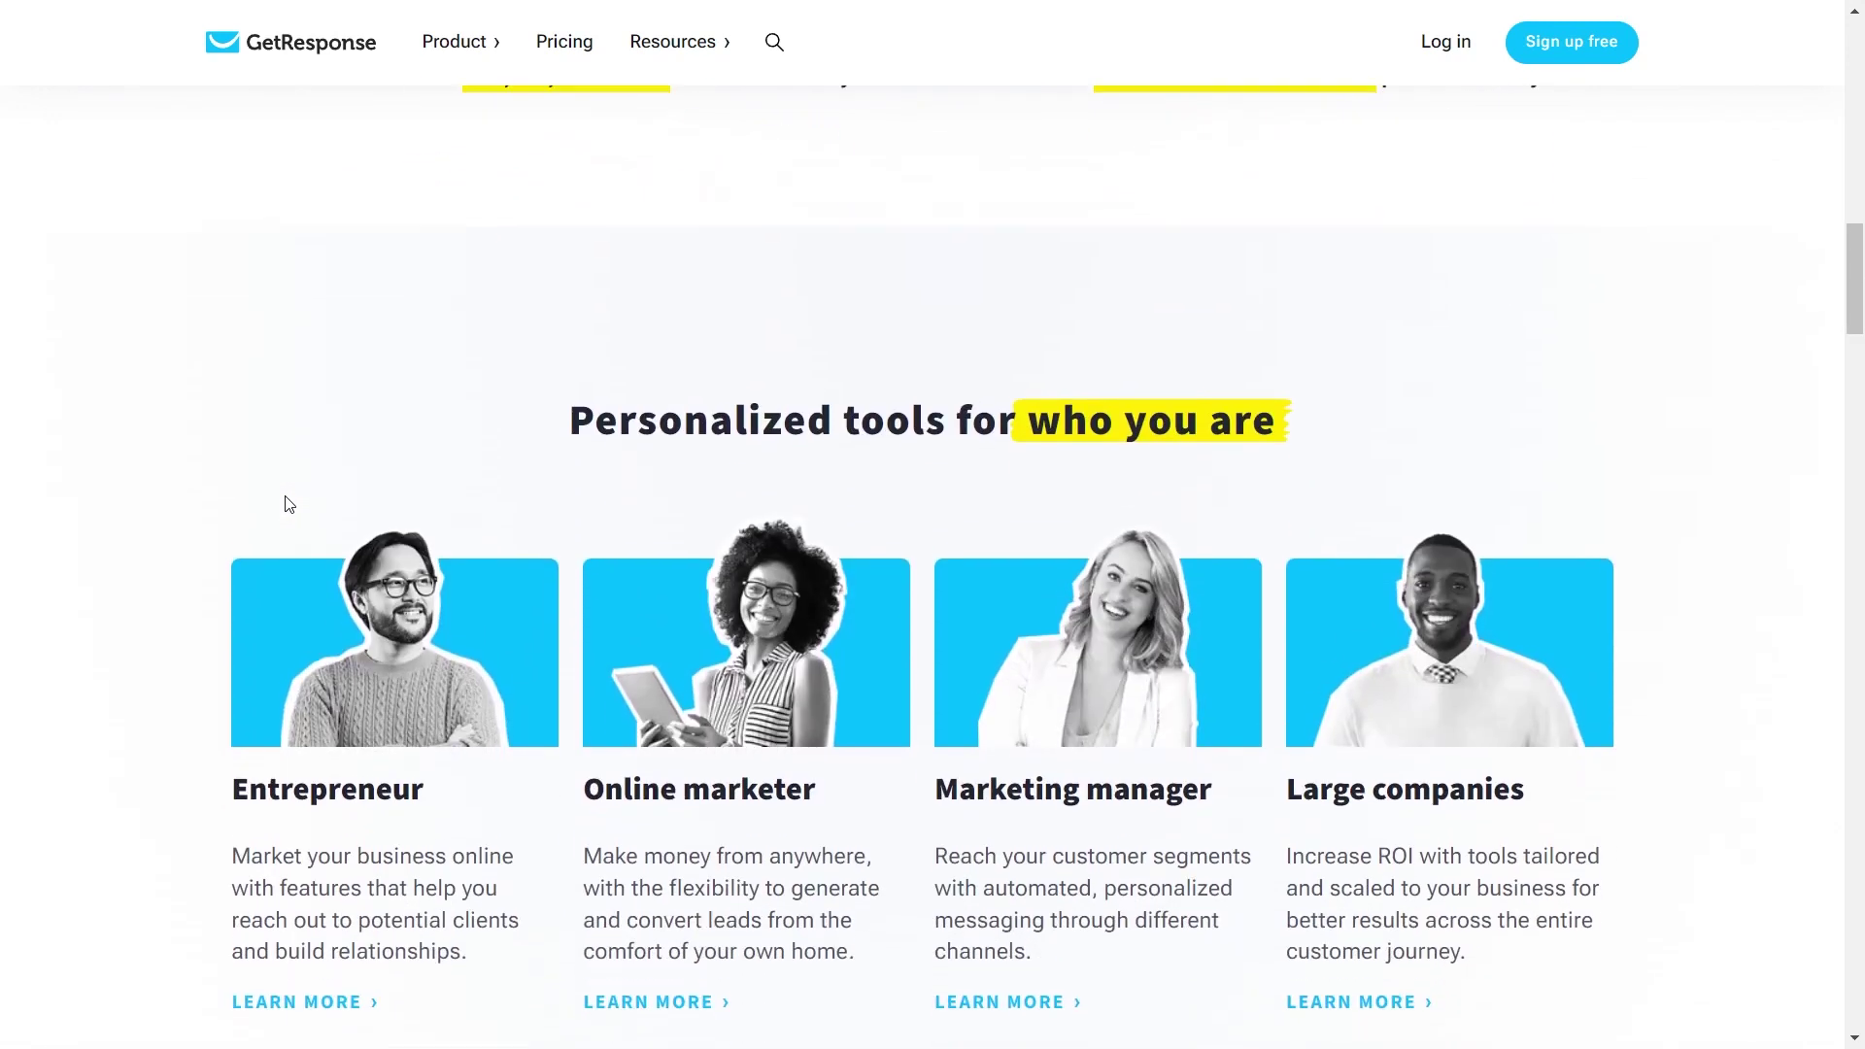
{"action": "scroll", "coordinate": [285, 501], "scroll_direction": "down", "scroll_amount": 3}
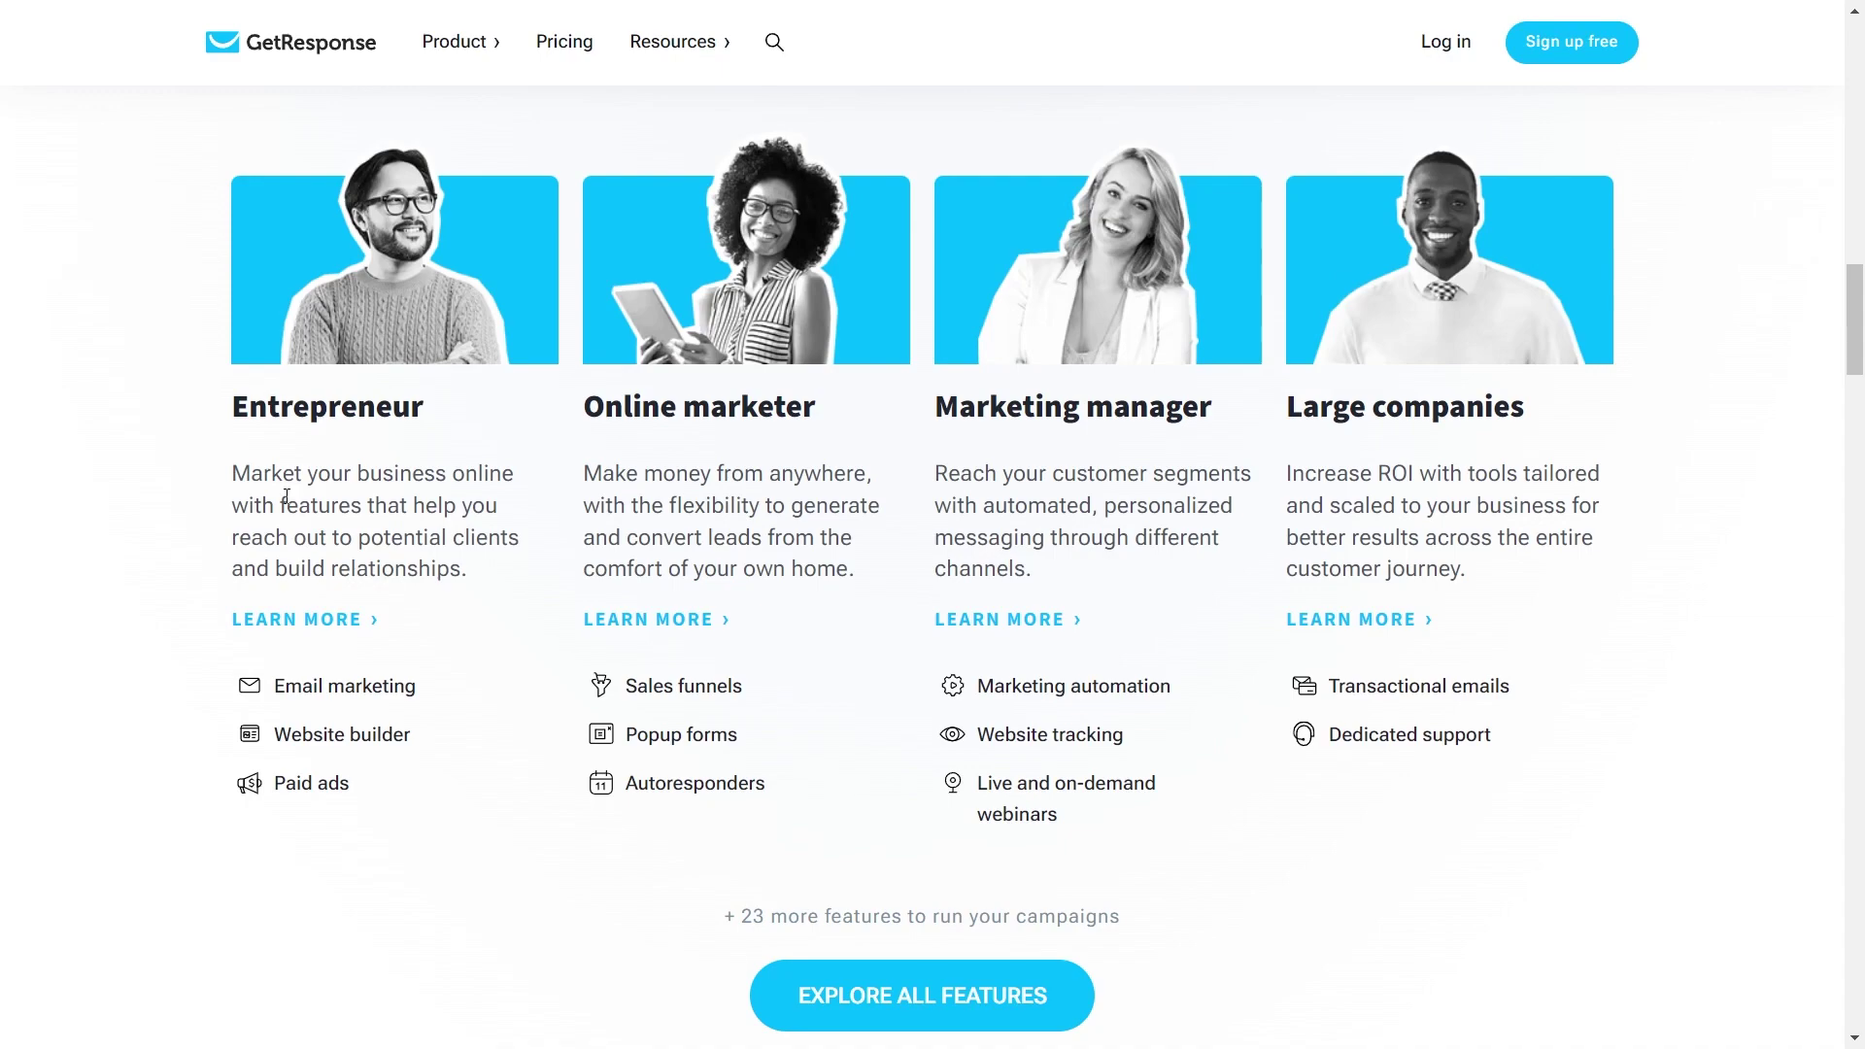
{"action": "scroll", "coordinate": [287, 497], "scroll_direction": "down", "scroll_amount": 9}
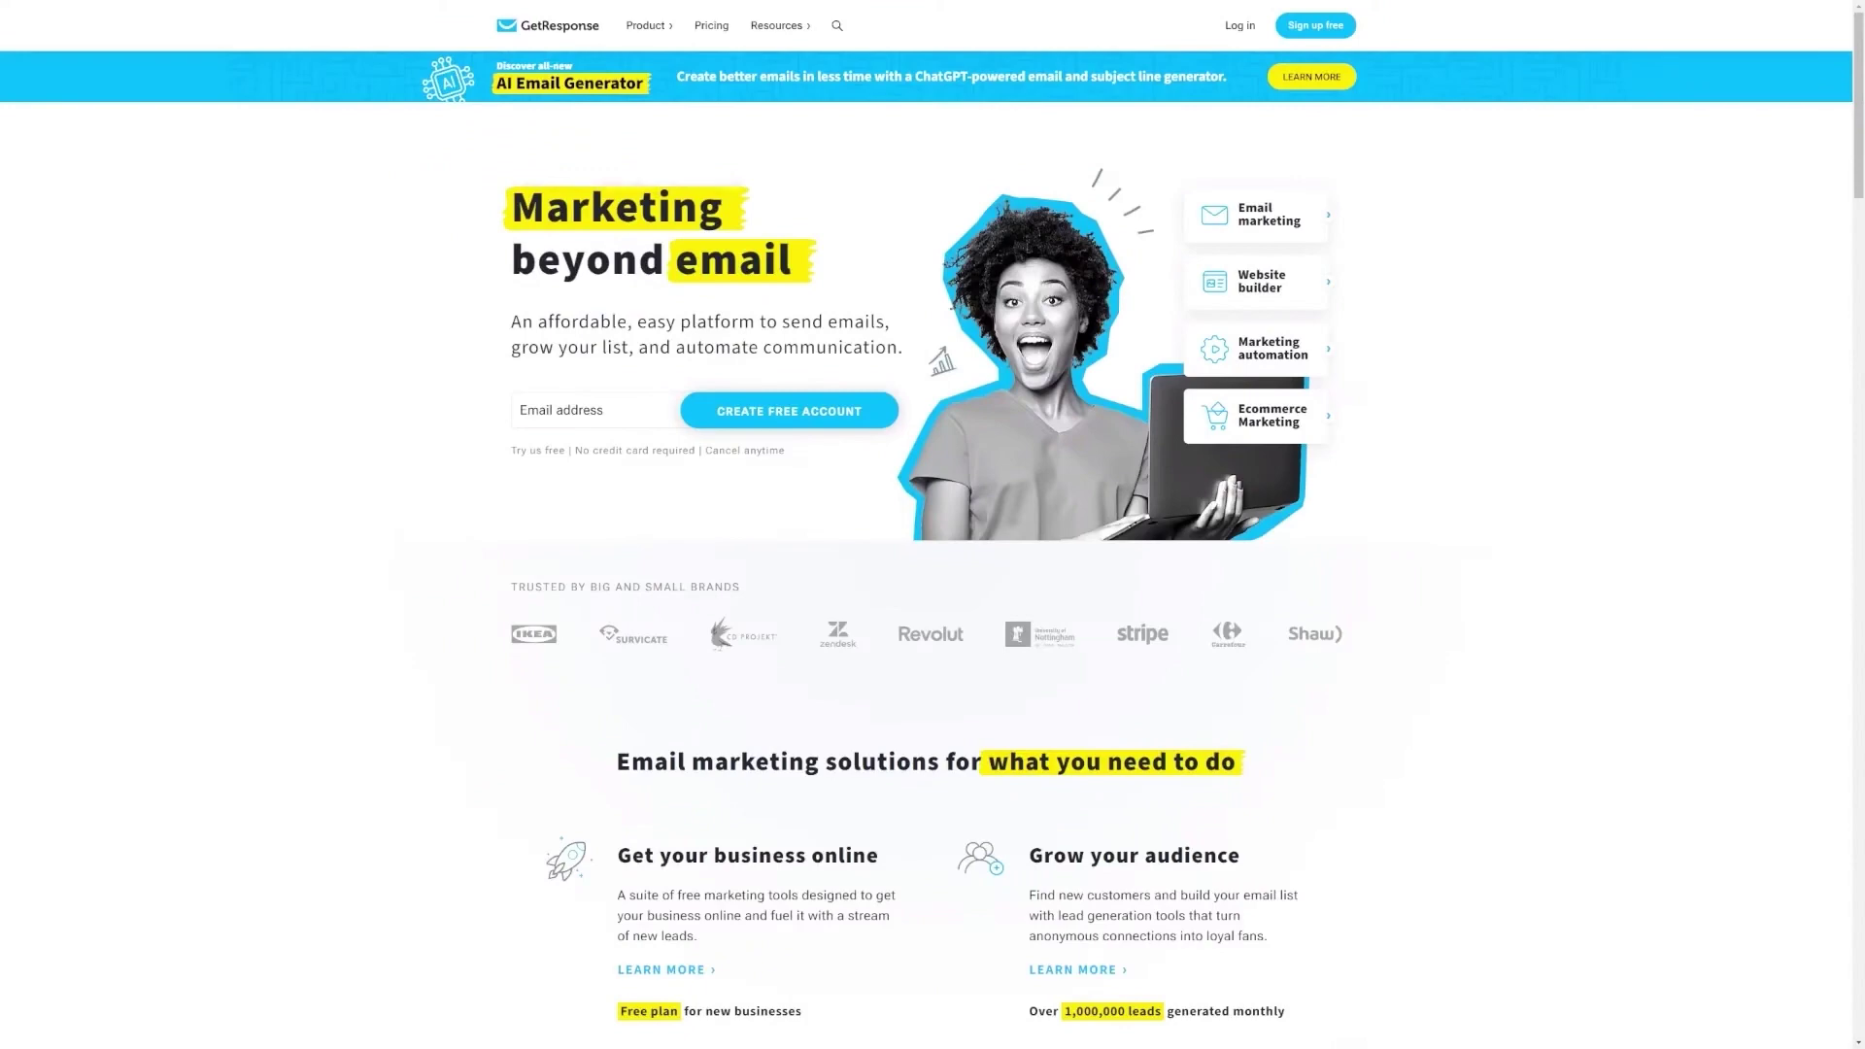
{"action": "scroll", "coordinate": [884, 389], "scroll_direction": "down", "scroll_amount": 4}
{"action": "scroll", "coordinate": [879, 428], "scroll_direction": "up", "scroll_amount": 4}
Step: Sign up for a free account and choose 'Sending emails' as the first focus
{"action": "left_click", "coordinate": [1314, 39]}
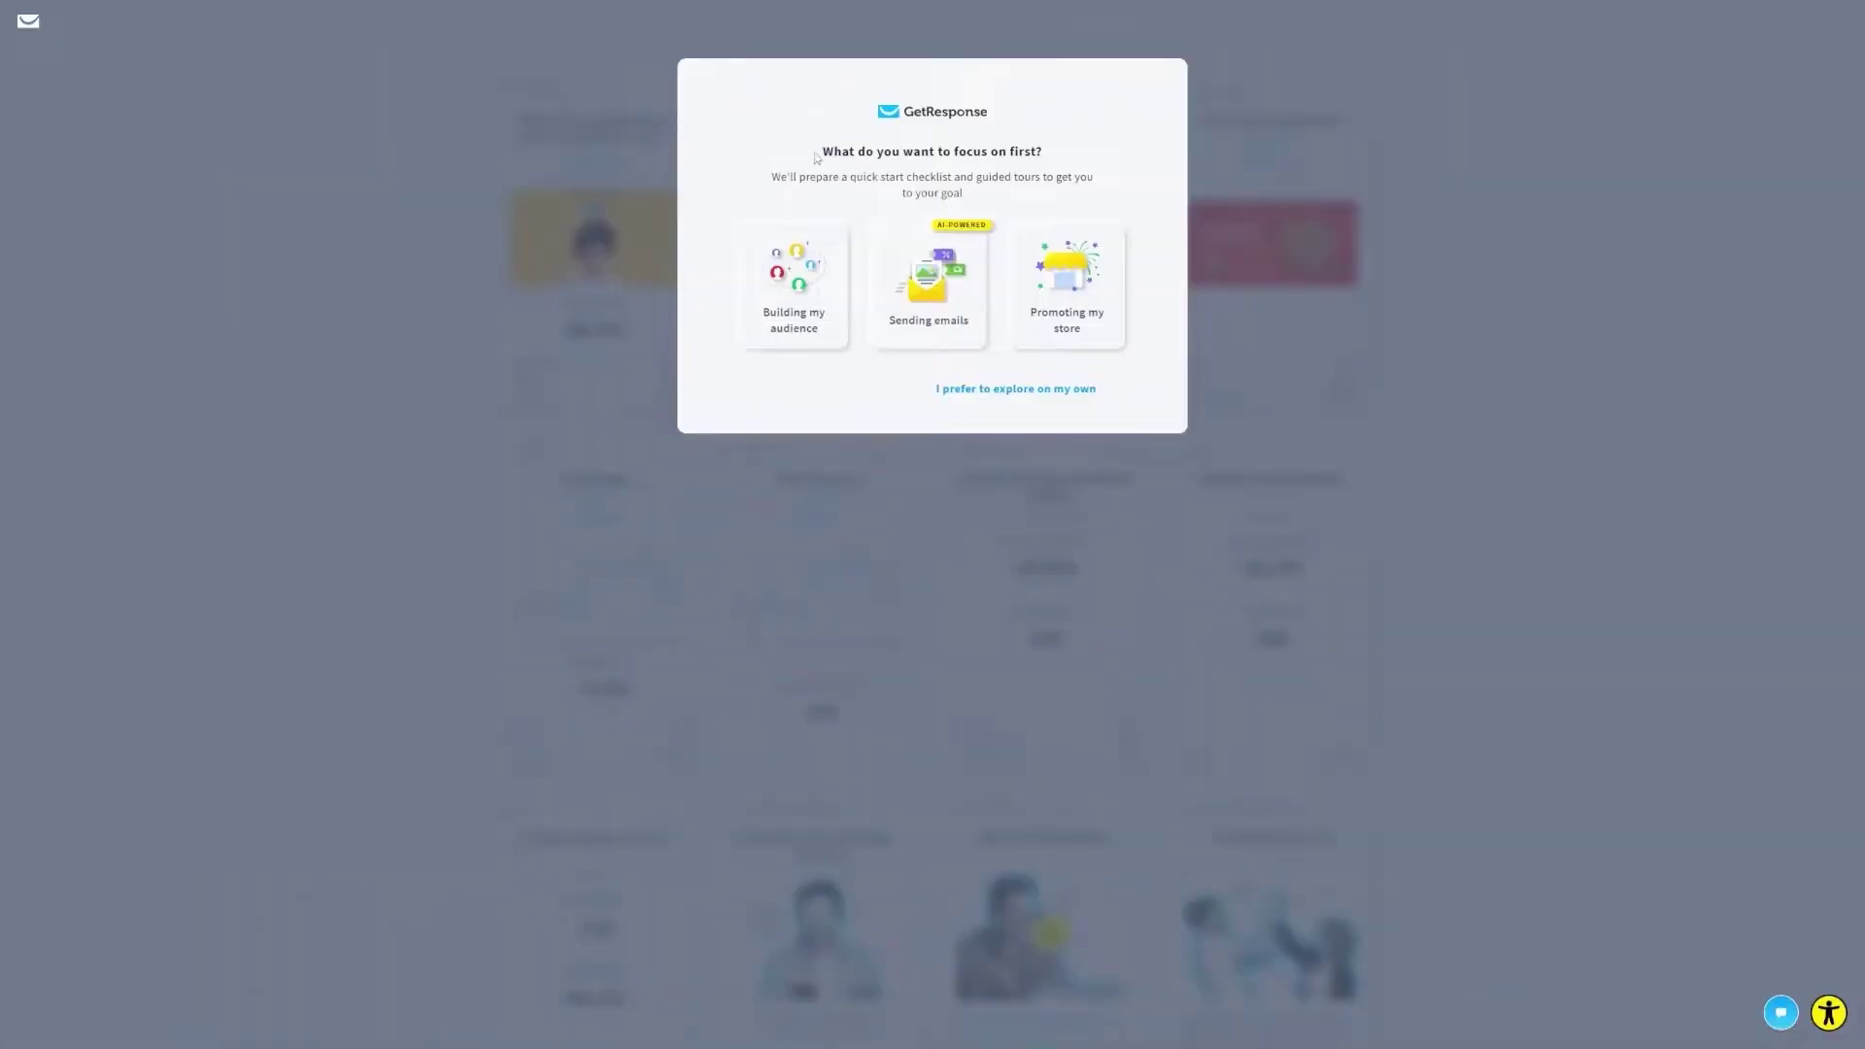
{"action": "left_click_drag", "start_coordinate": [821, 152], "coordinate": [1050, 162]}
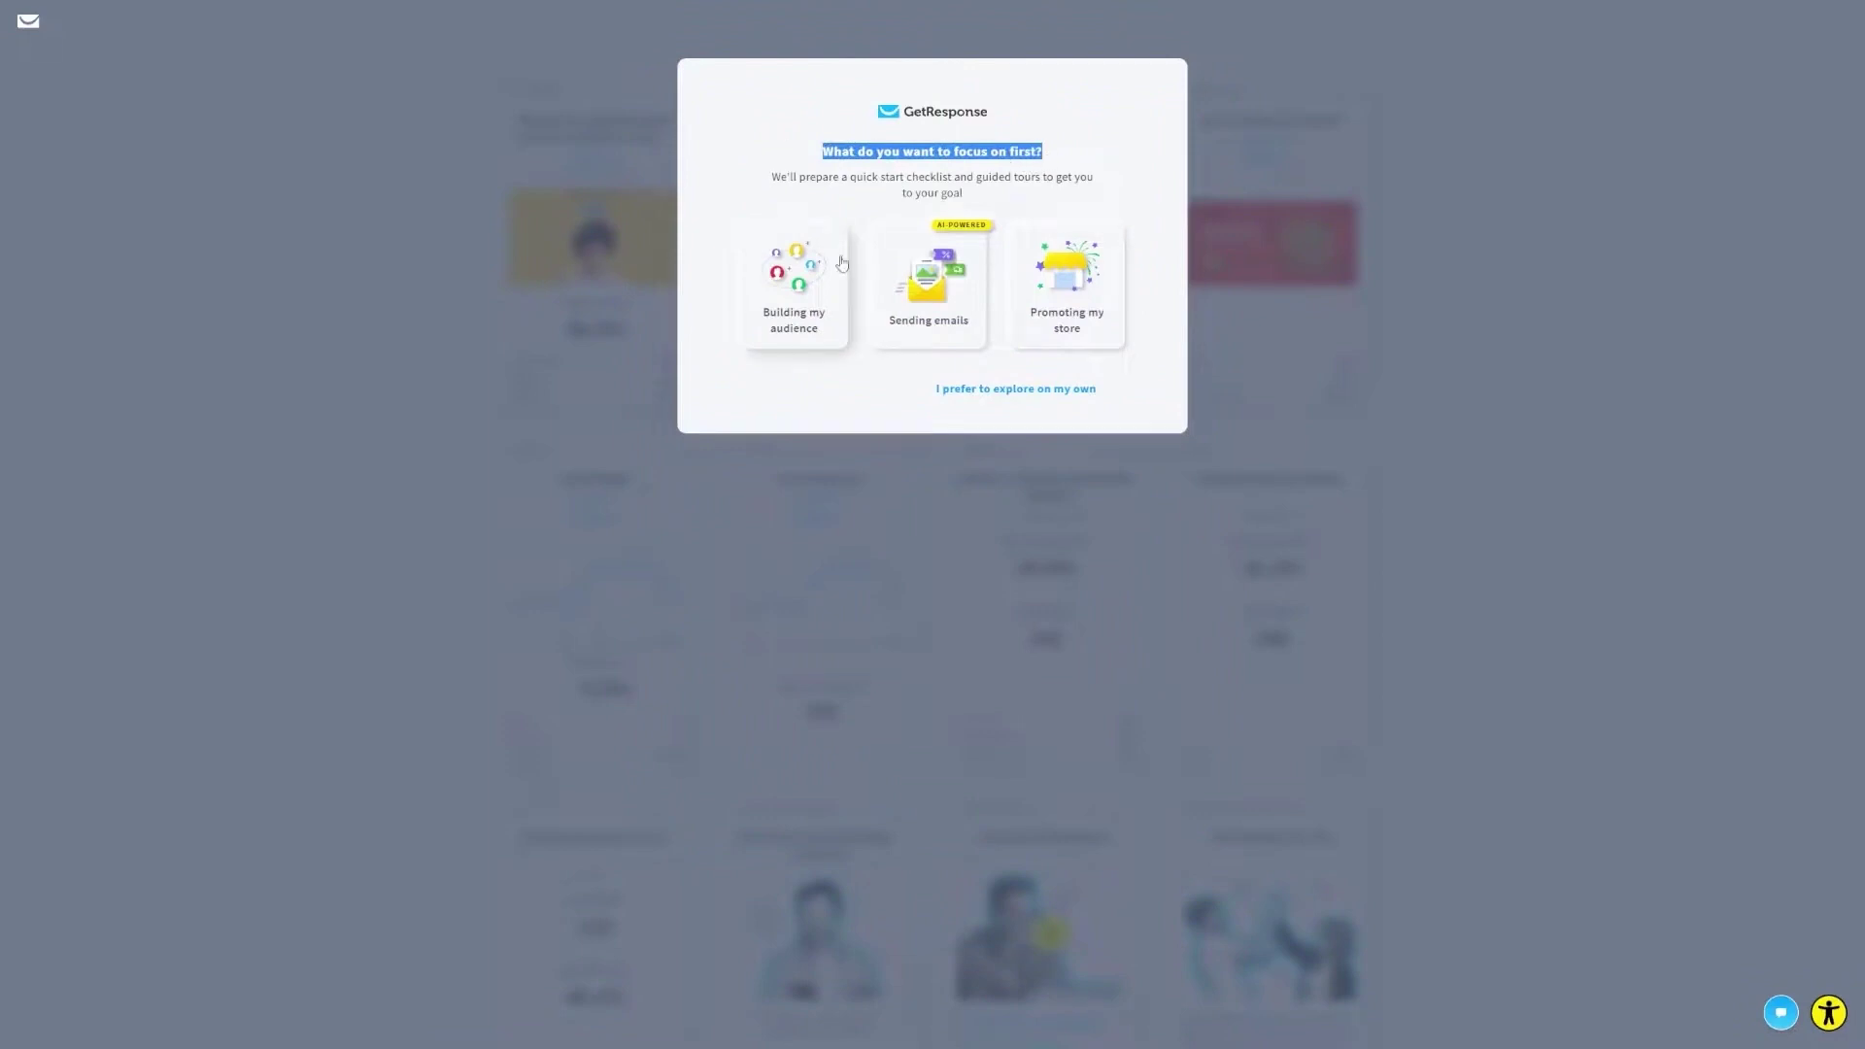
{"action": "left_click", "coordinate": [930, 311]}
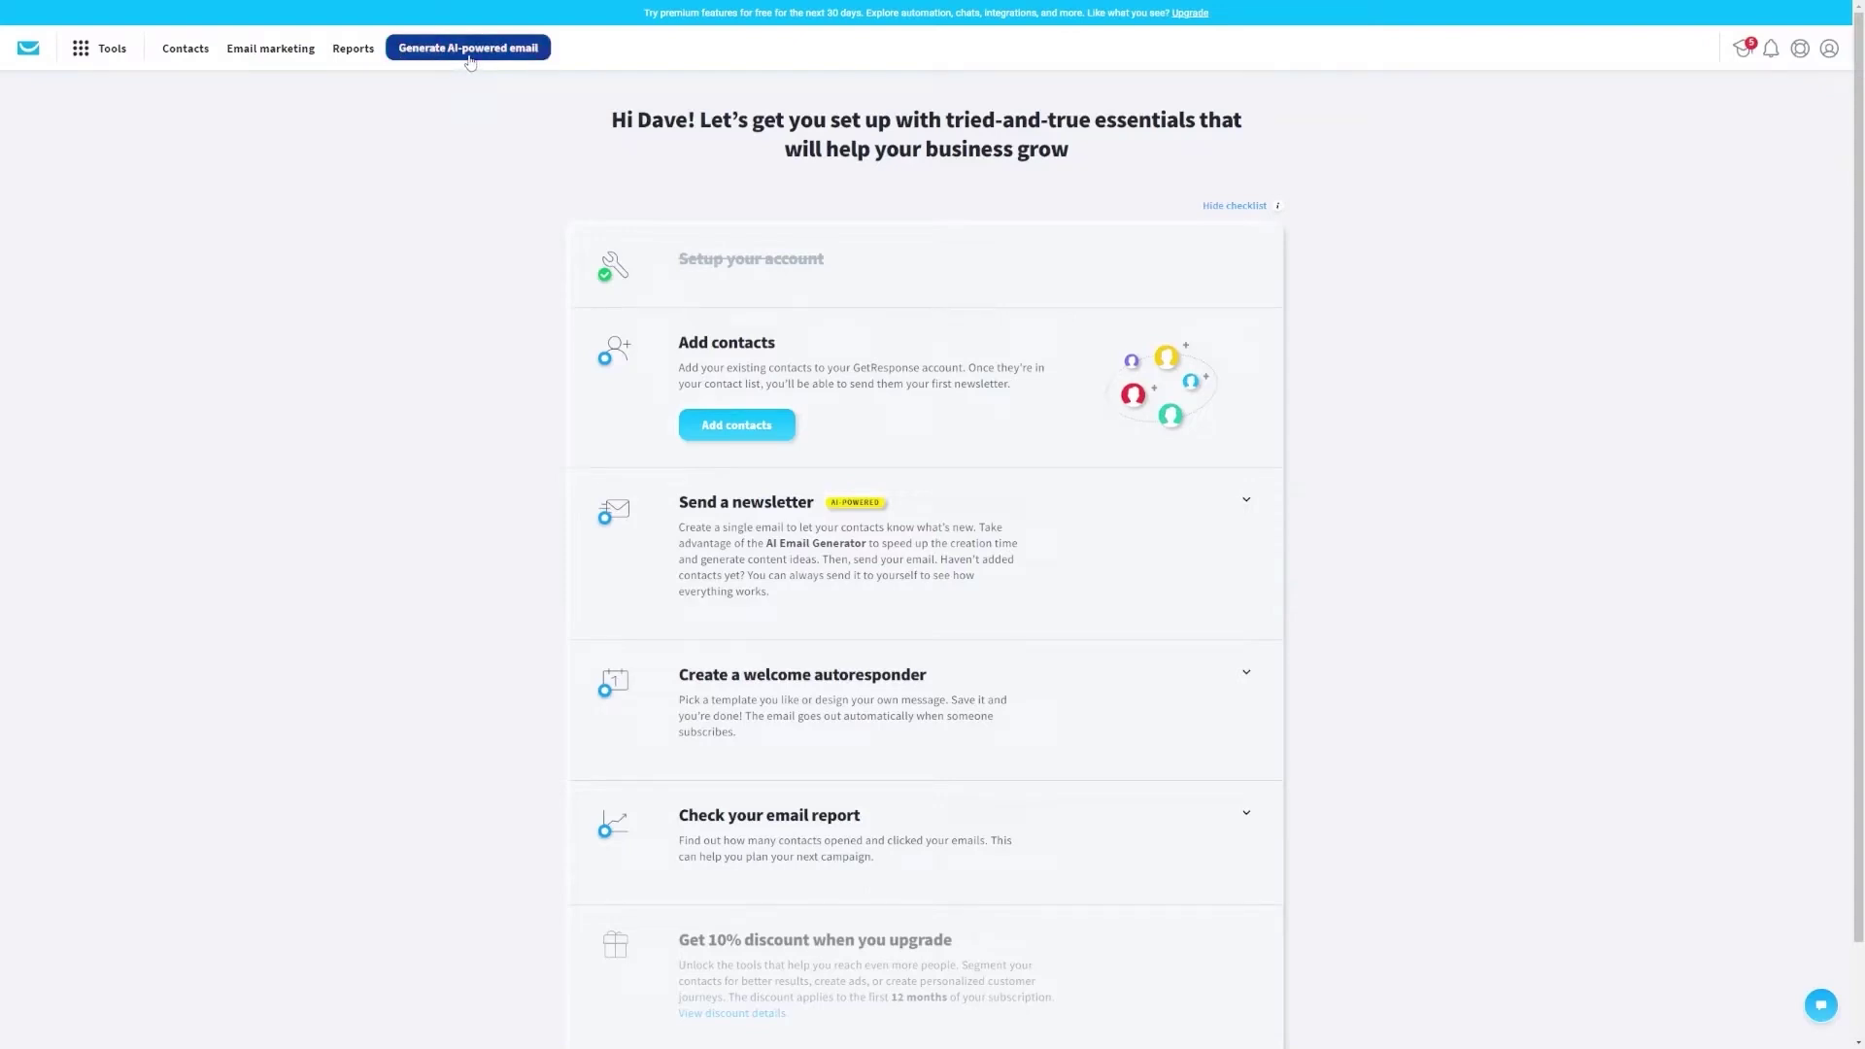
Step: Enter the Stress Management Course topic for online coaching experts, with email type Announcement
{"action": "left_click", "coordinate": [469, 48]}
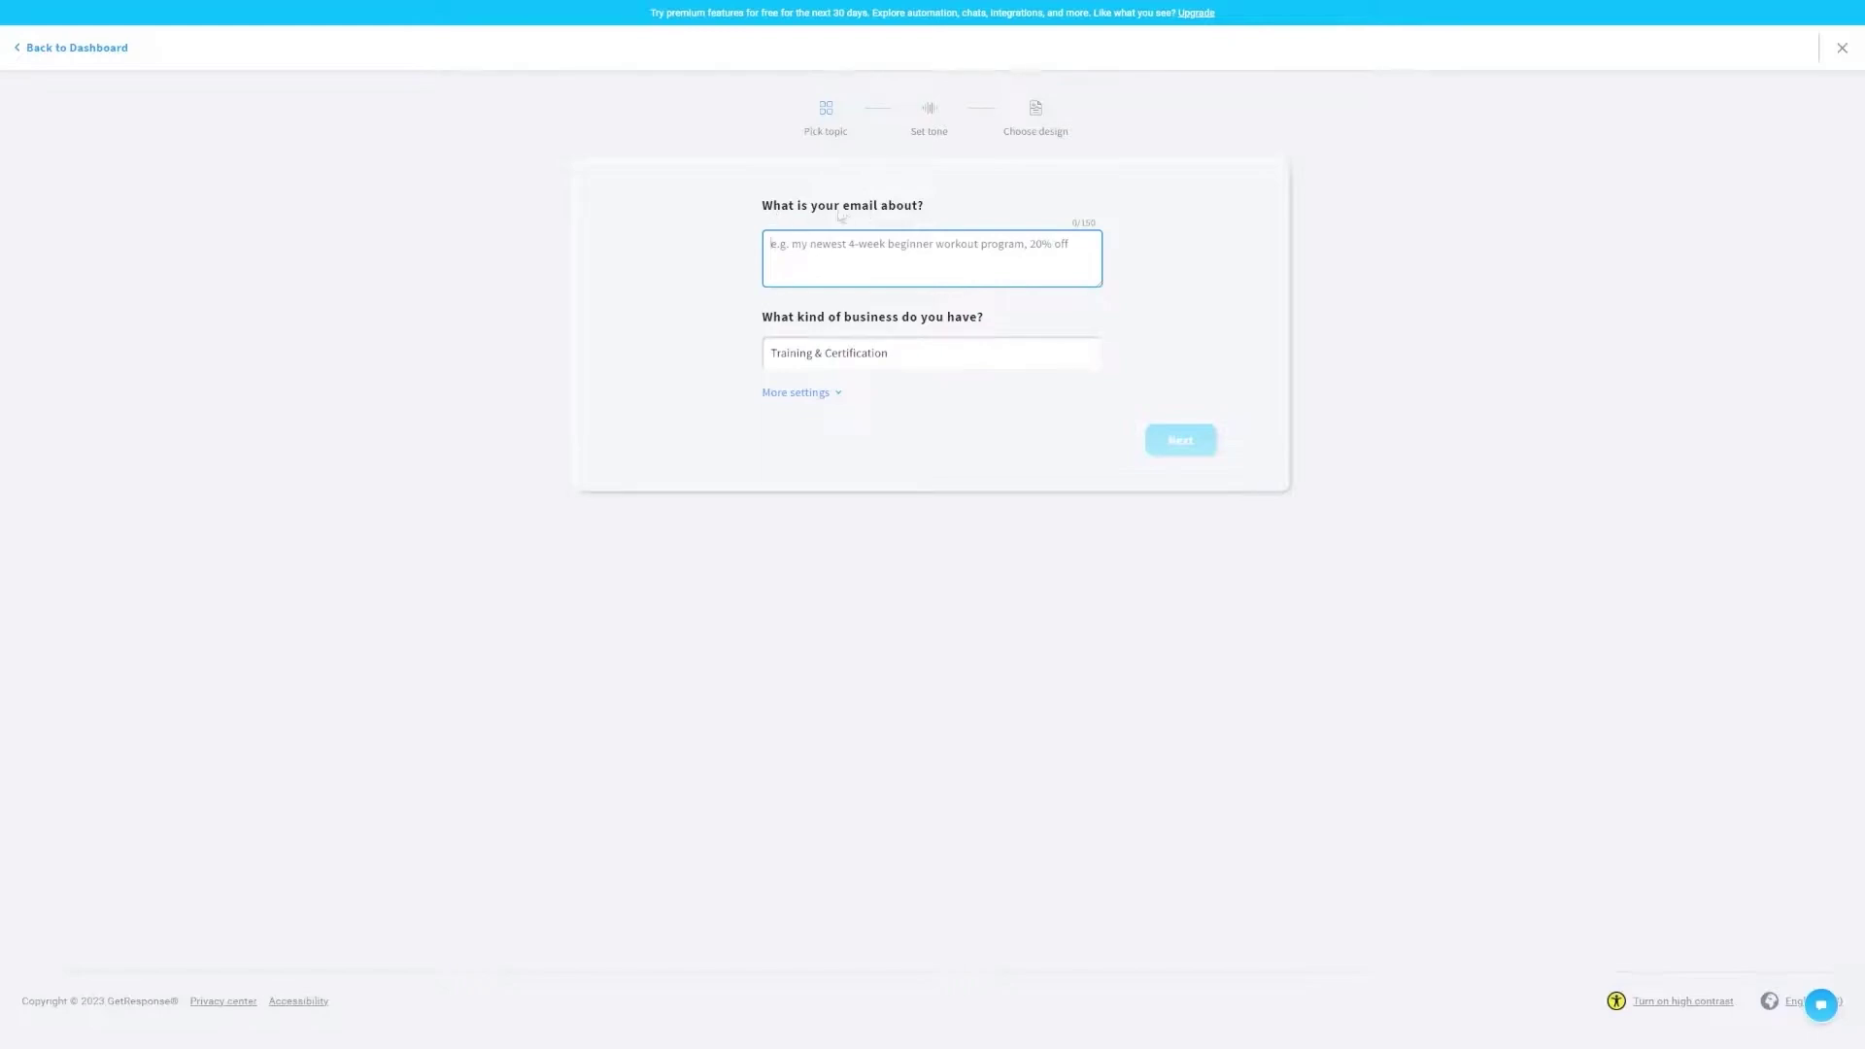
{"action": "type", "text": "Stress Management Course - New Course Available Now"}
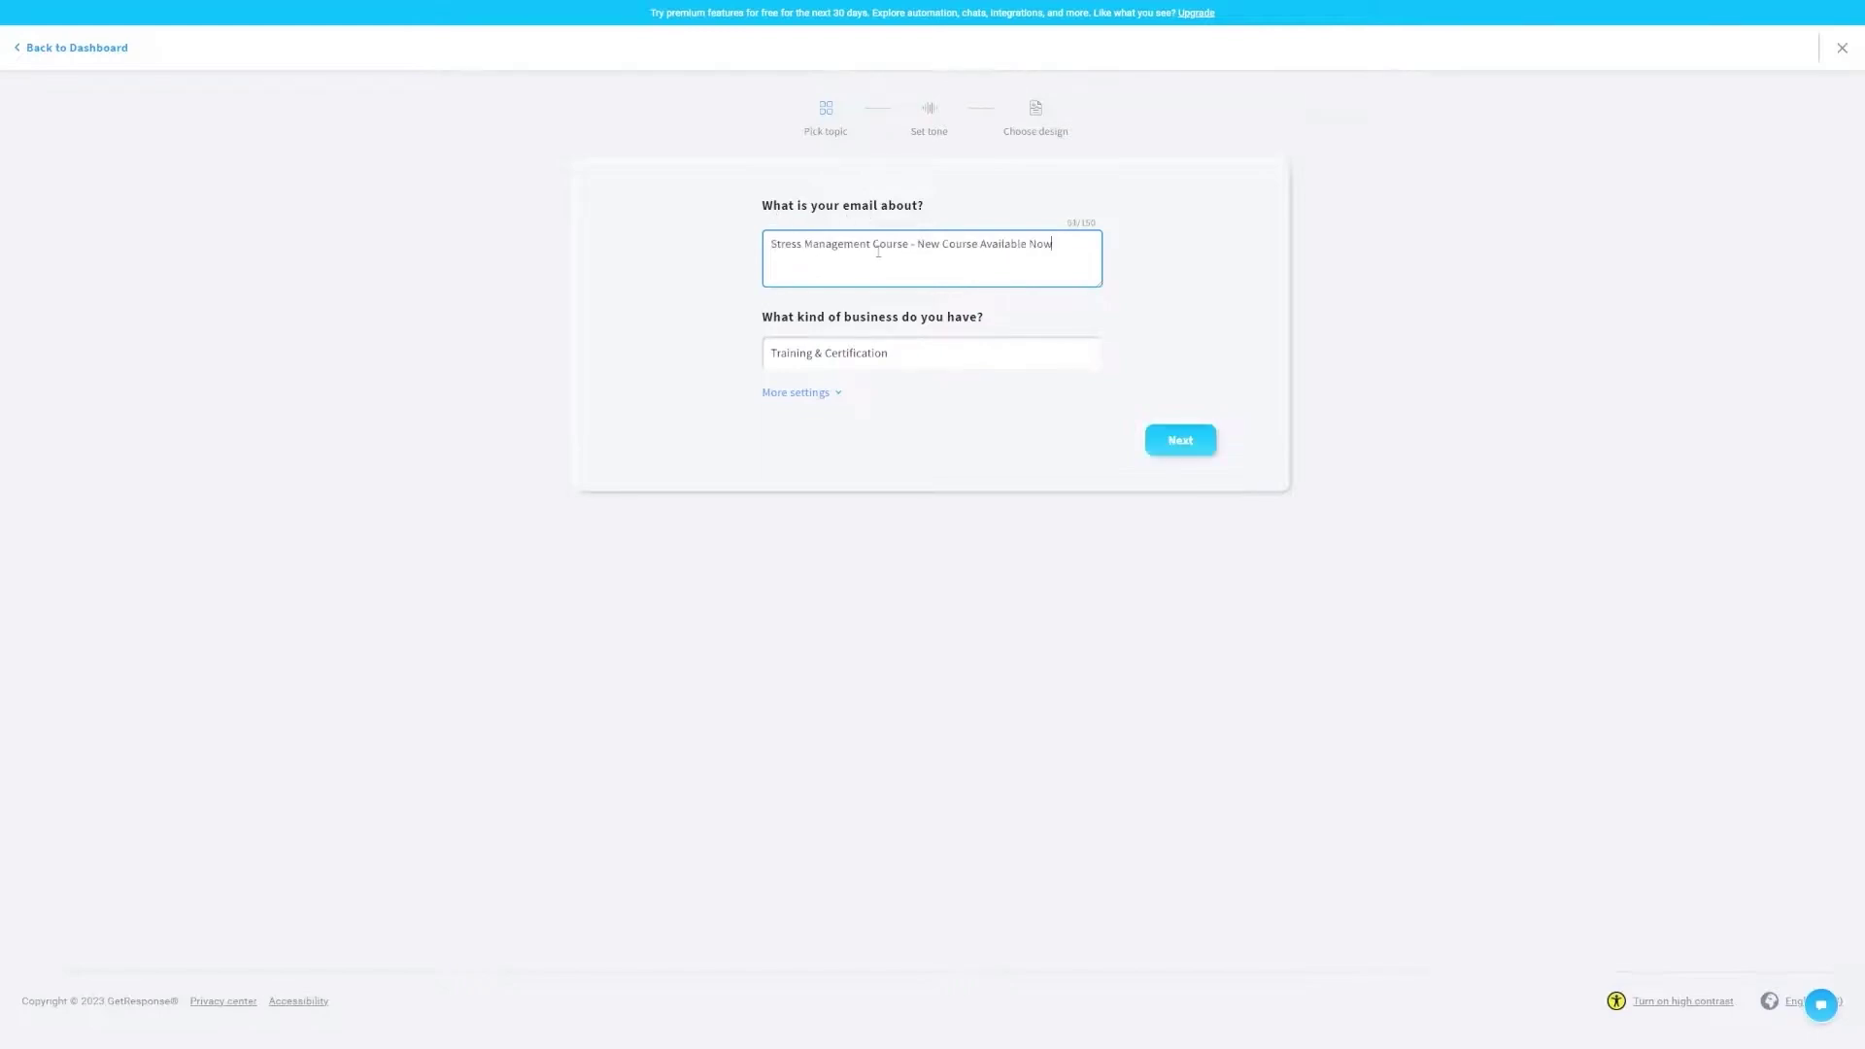
{"action": "left_click_drag", "start_coordinate": [942, 244], "coordinate": [1011, 245]}
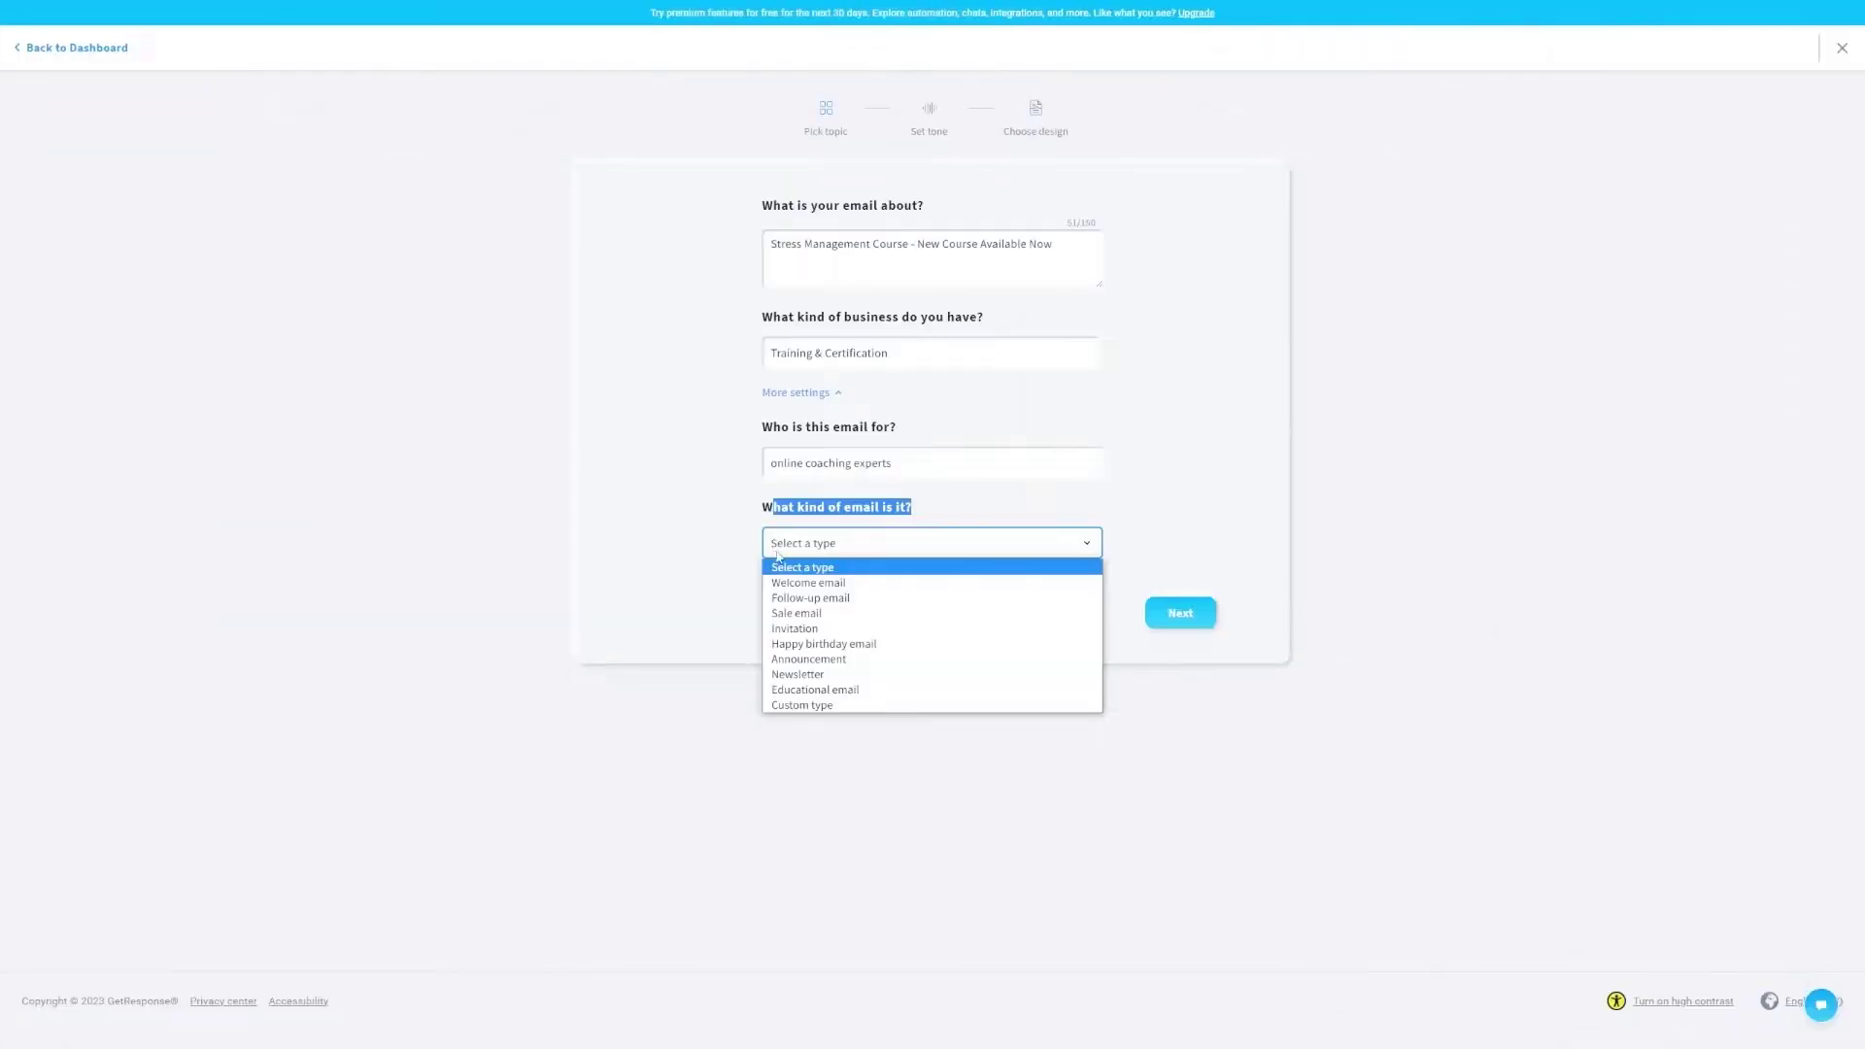
{"action": "left_click", "coordinate": [816, 660]}
{"action": "left_click", "coordinate": [946, 590]}
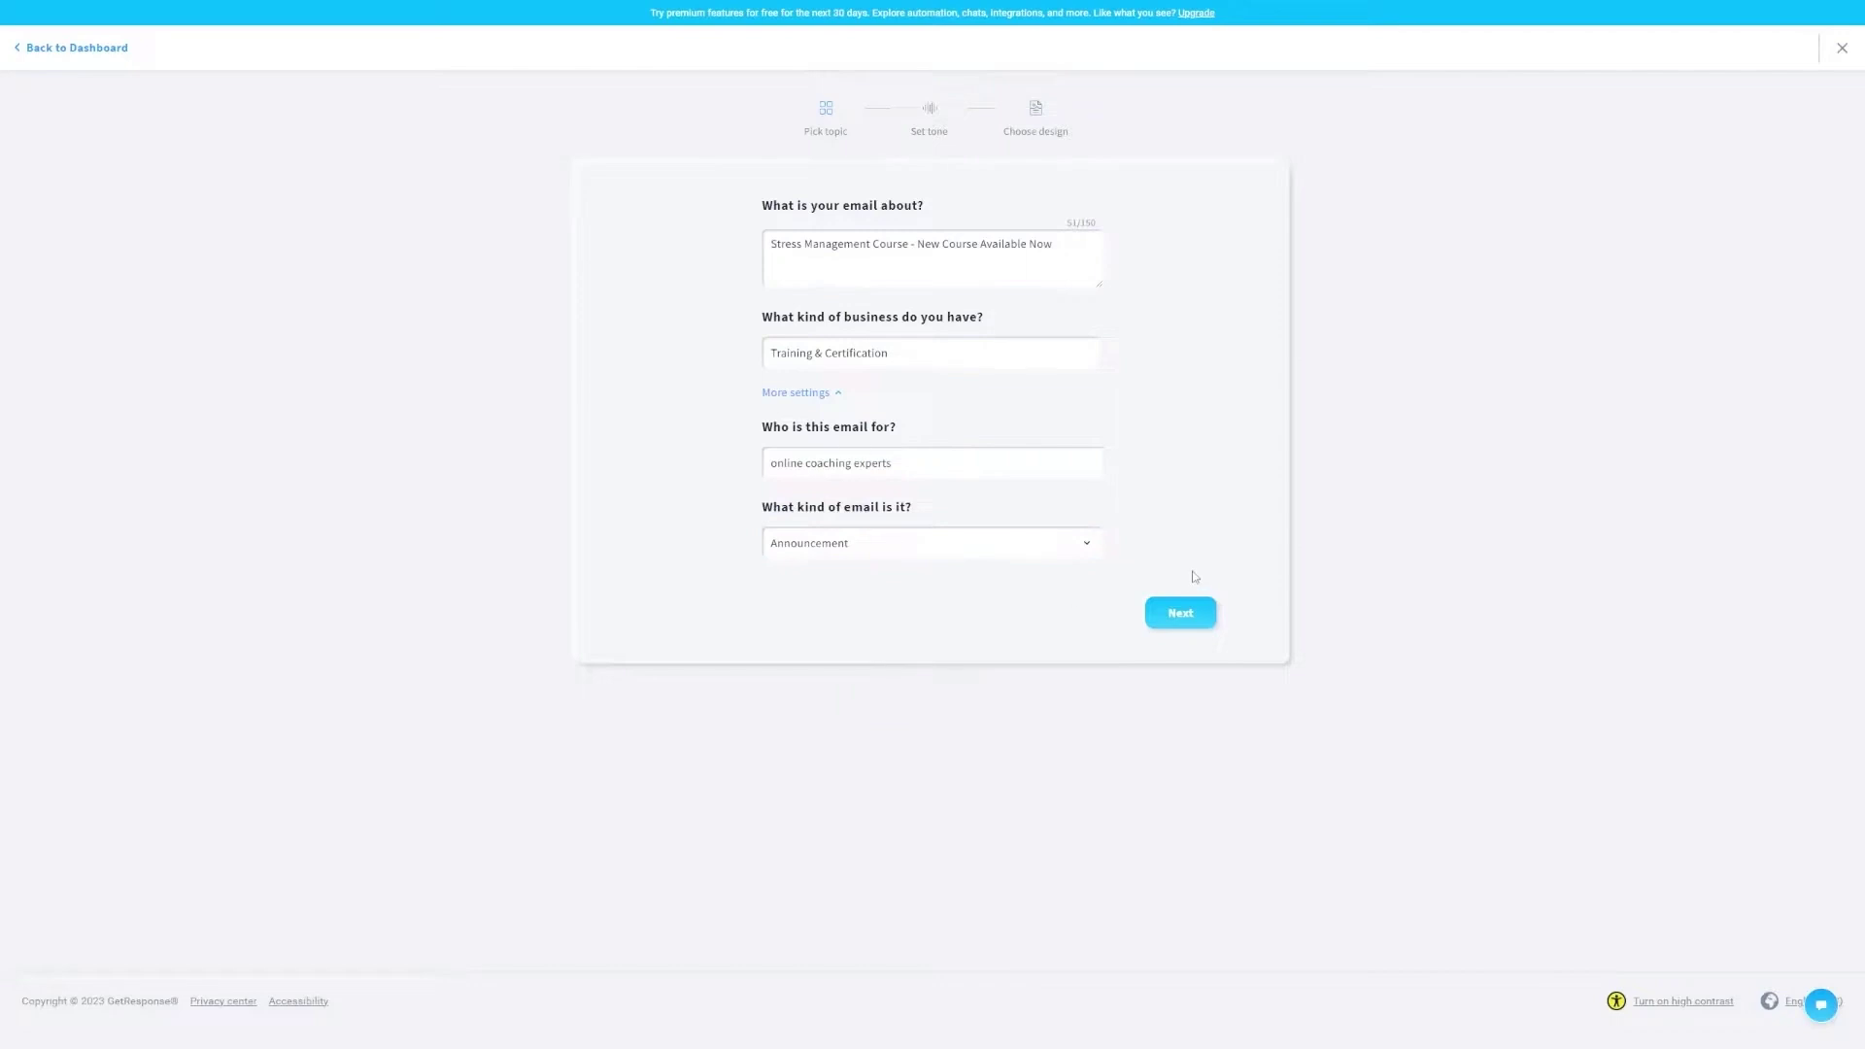
{"action": "left_click", "coordinate": [1186, 616]}
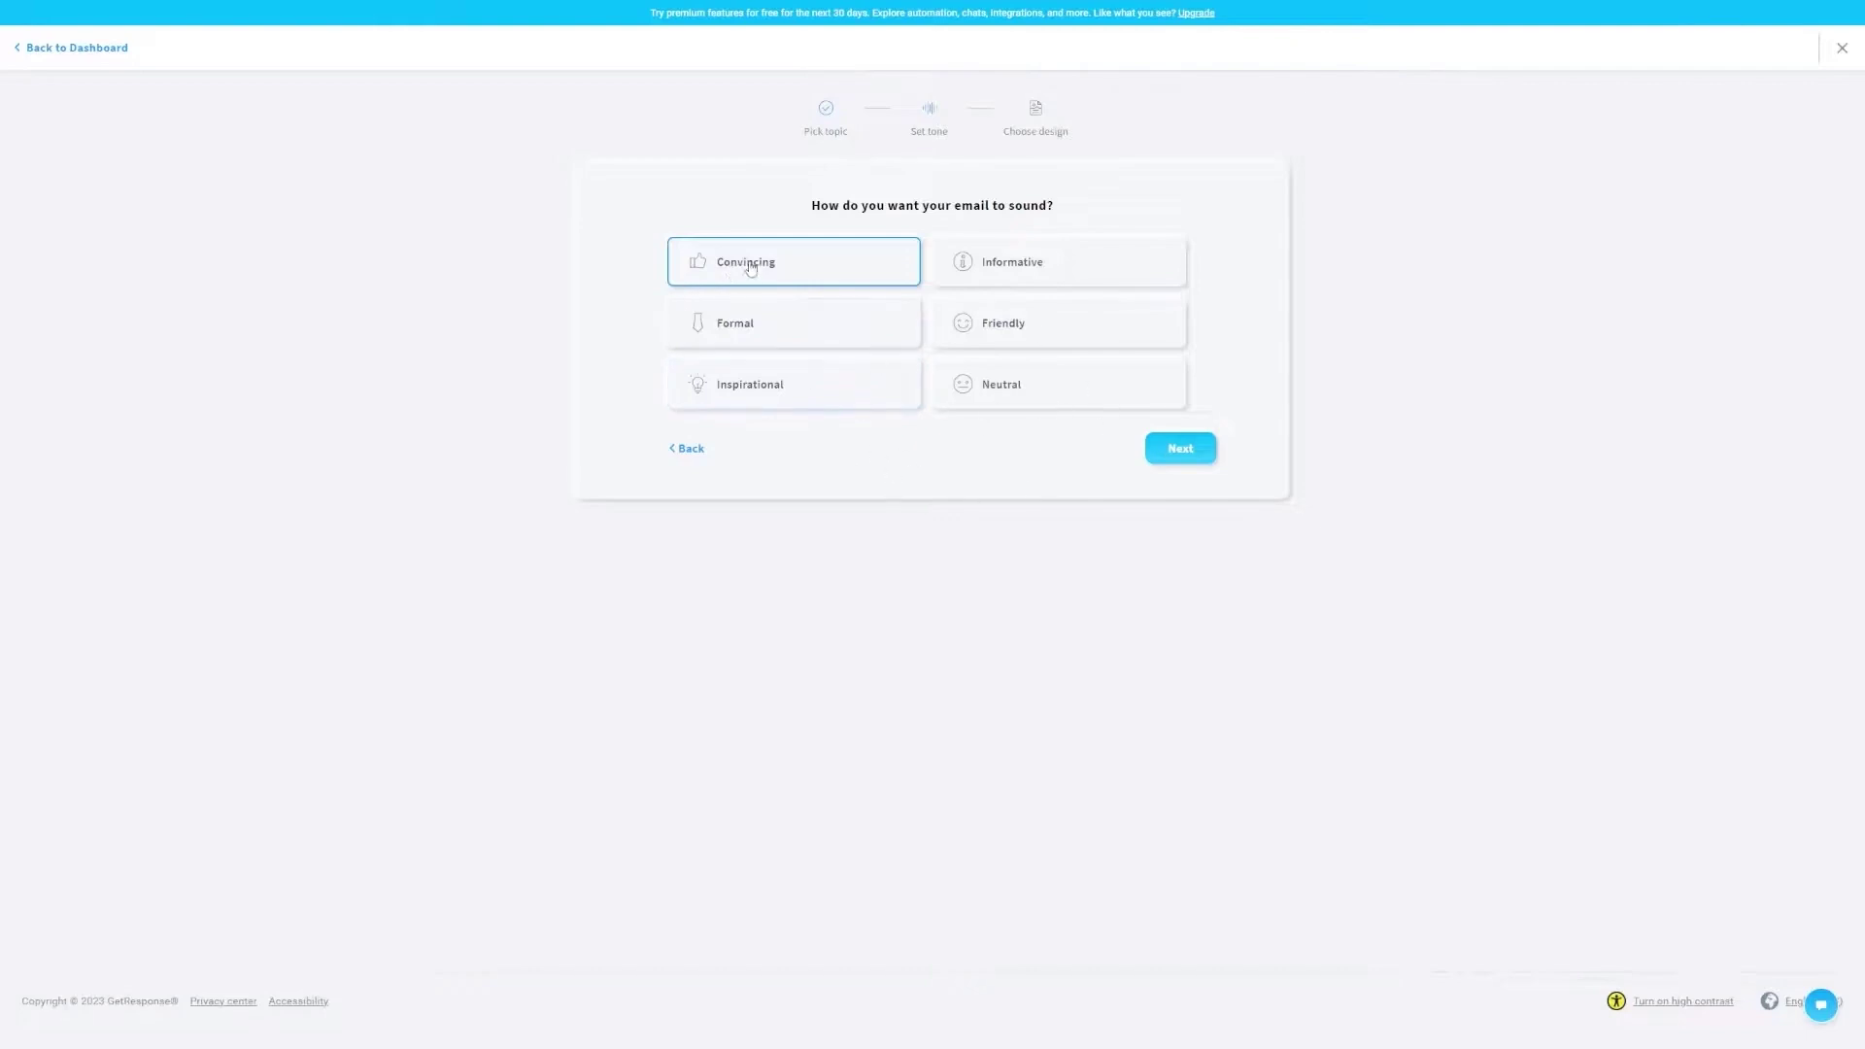
Step: Keep the Convincing tone and choose the Pastel colour style for the email
{"action": "left_click", "coordinate": [1174, 450]}
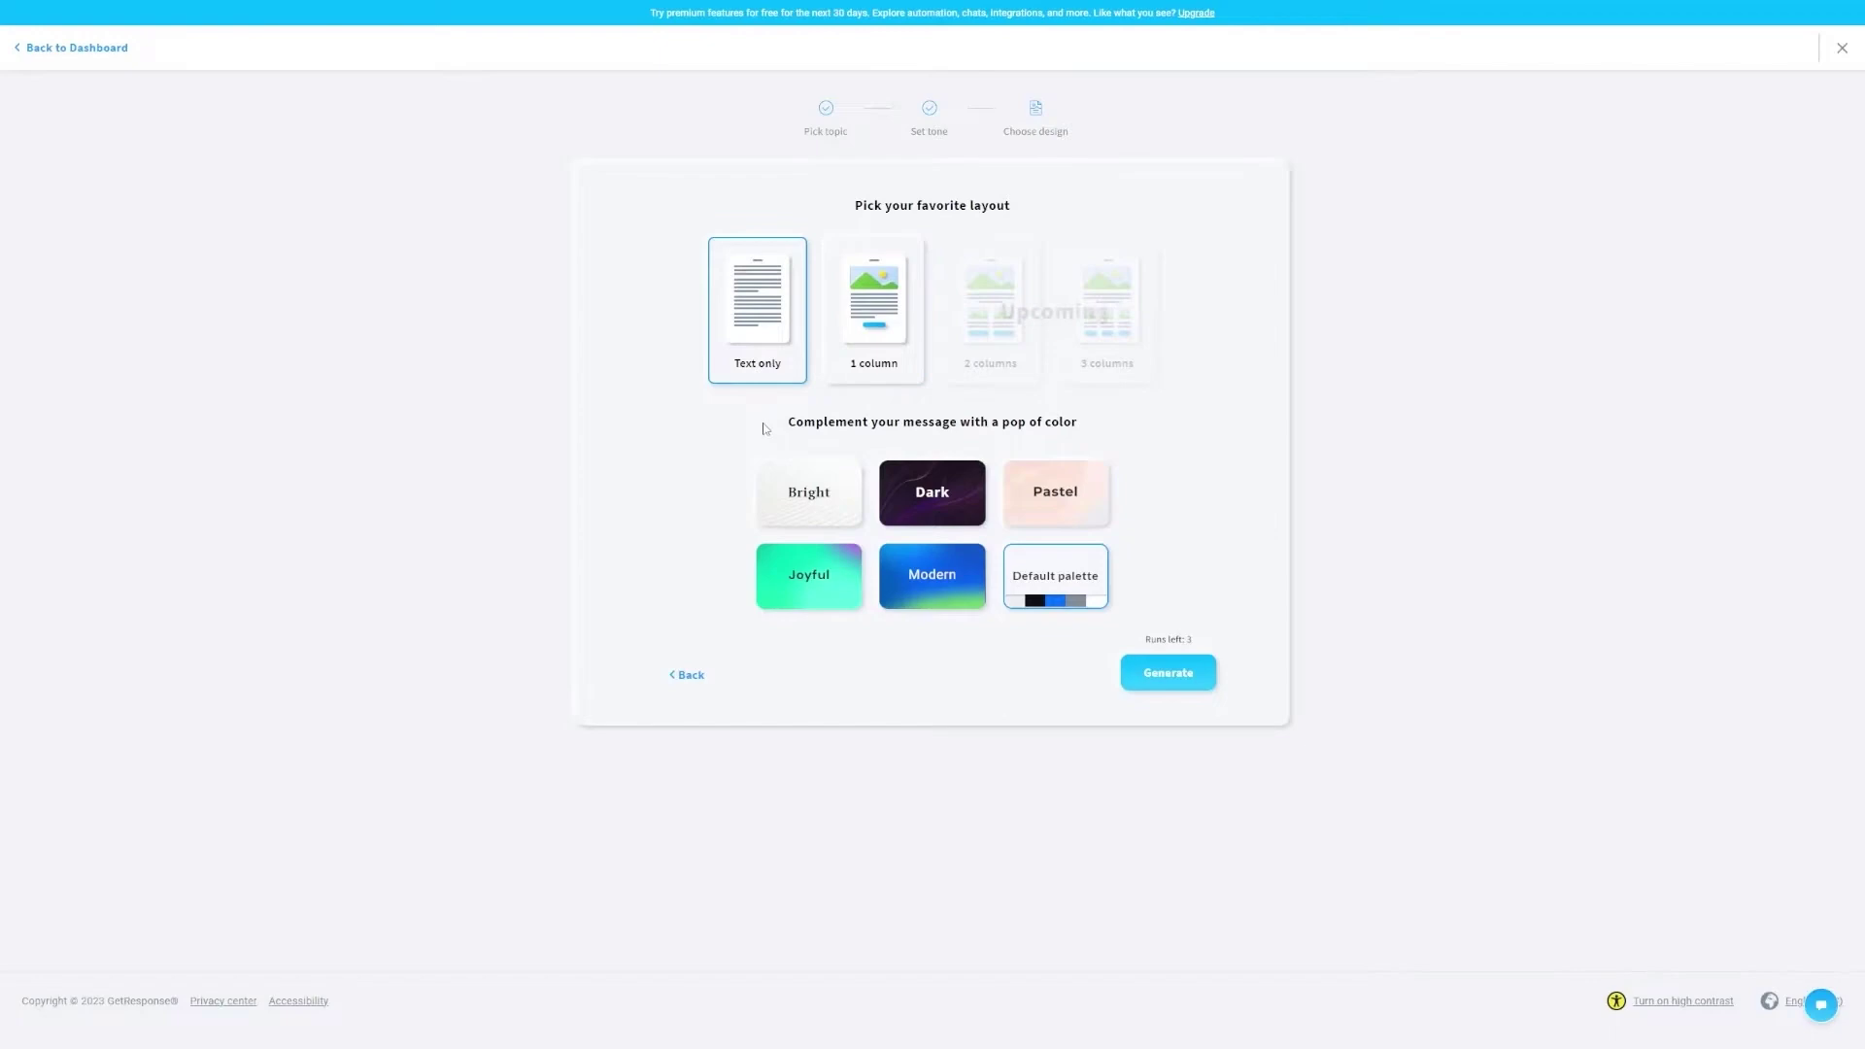
{"action": "left_click", "coordinate": [1032, 501]}
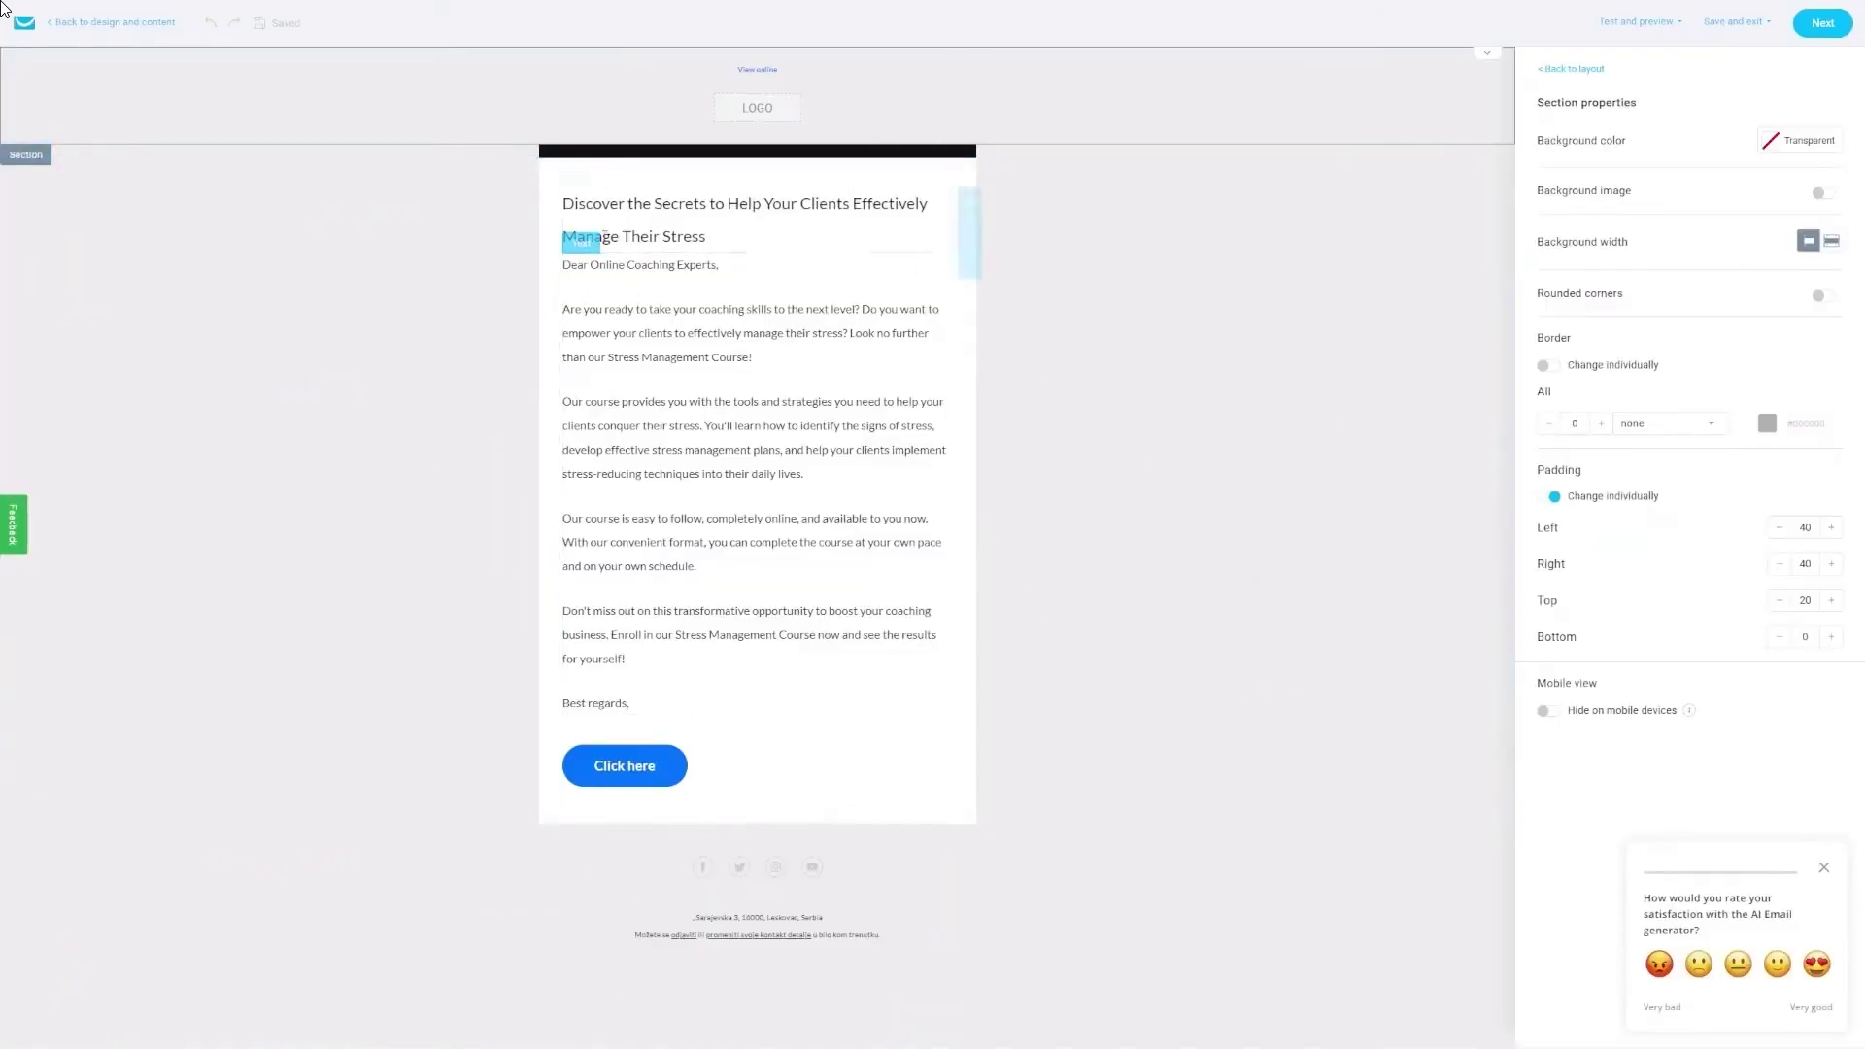
Step: Select the beginning of the generated email's headline text for editing
{"action": "left_click_drag", "start_coordinate": [563, 204], "coordinate": [634, 218]}
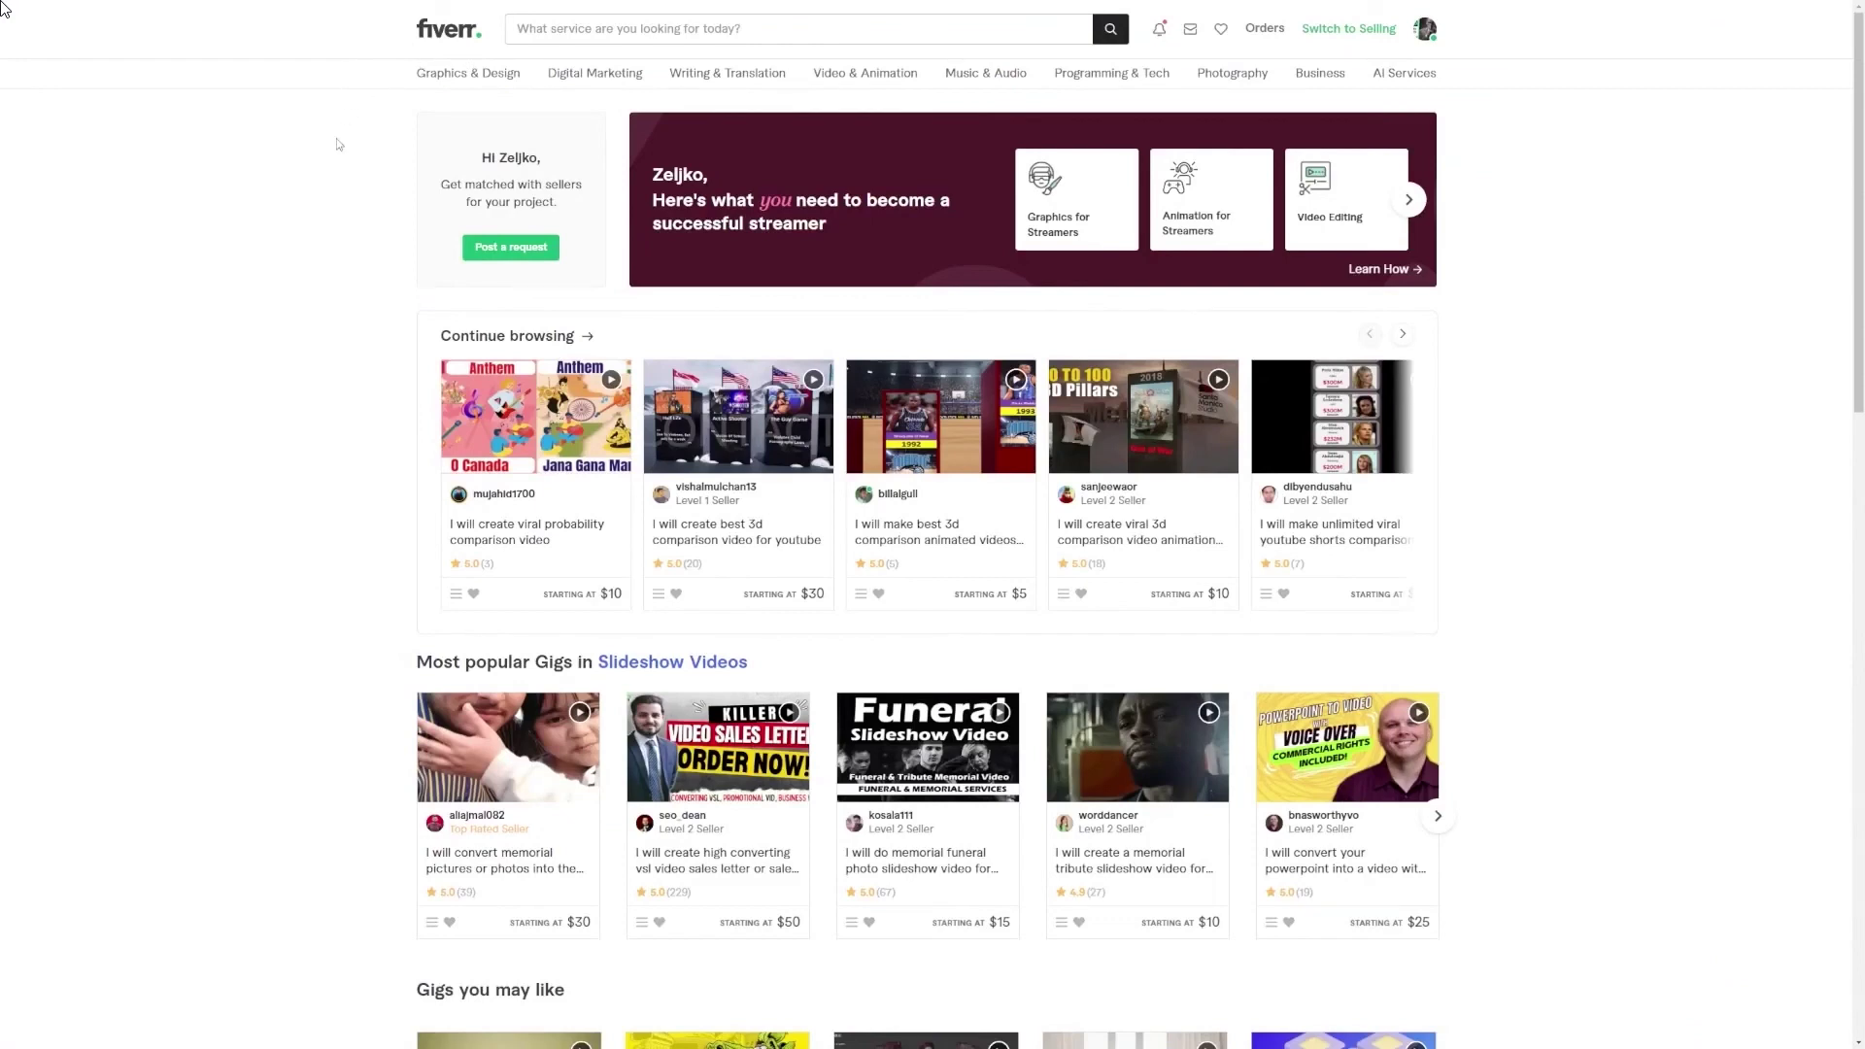
Step: Search Fiverr for 'high converting emails' services
{"action": "scroll", "coordinate": [321, 175], "scroll_direction": "down", "scroll_amount": 2}
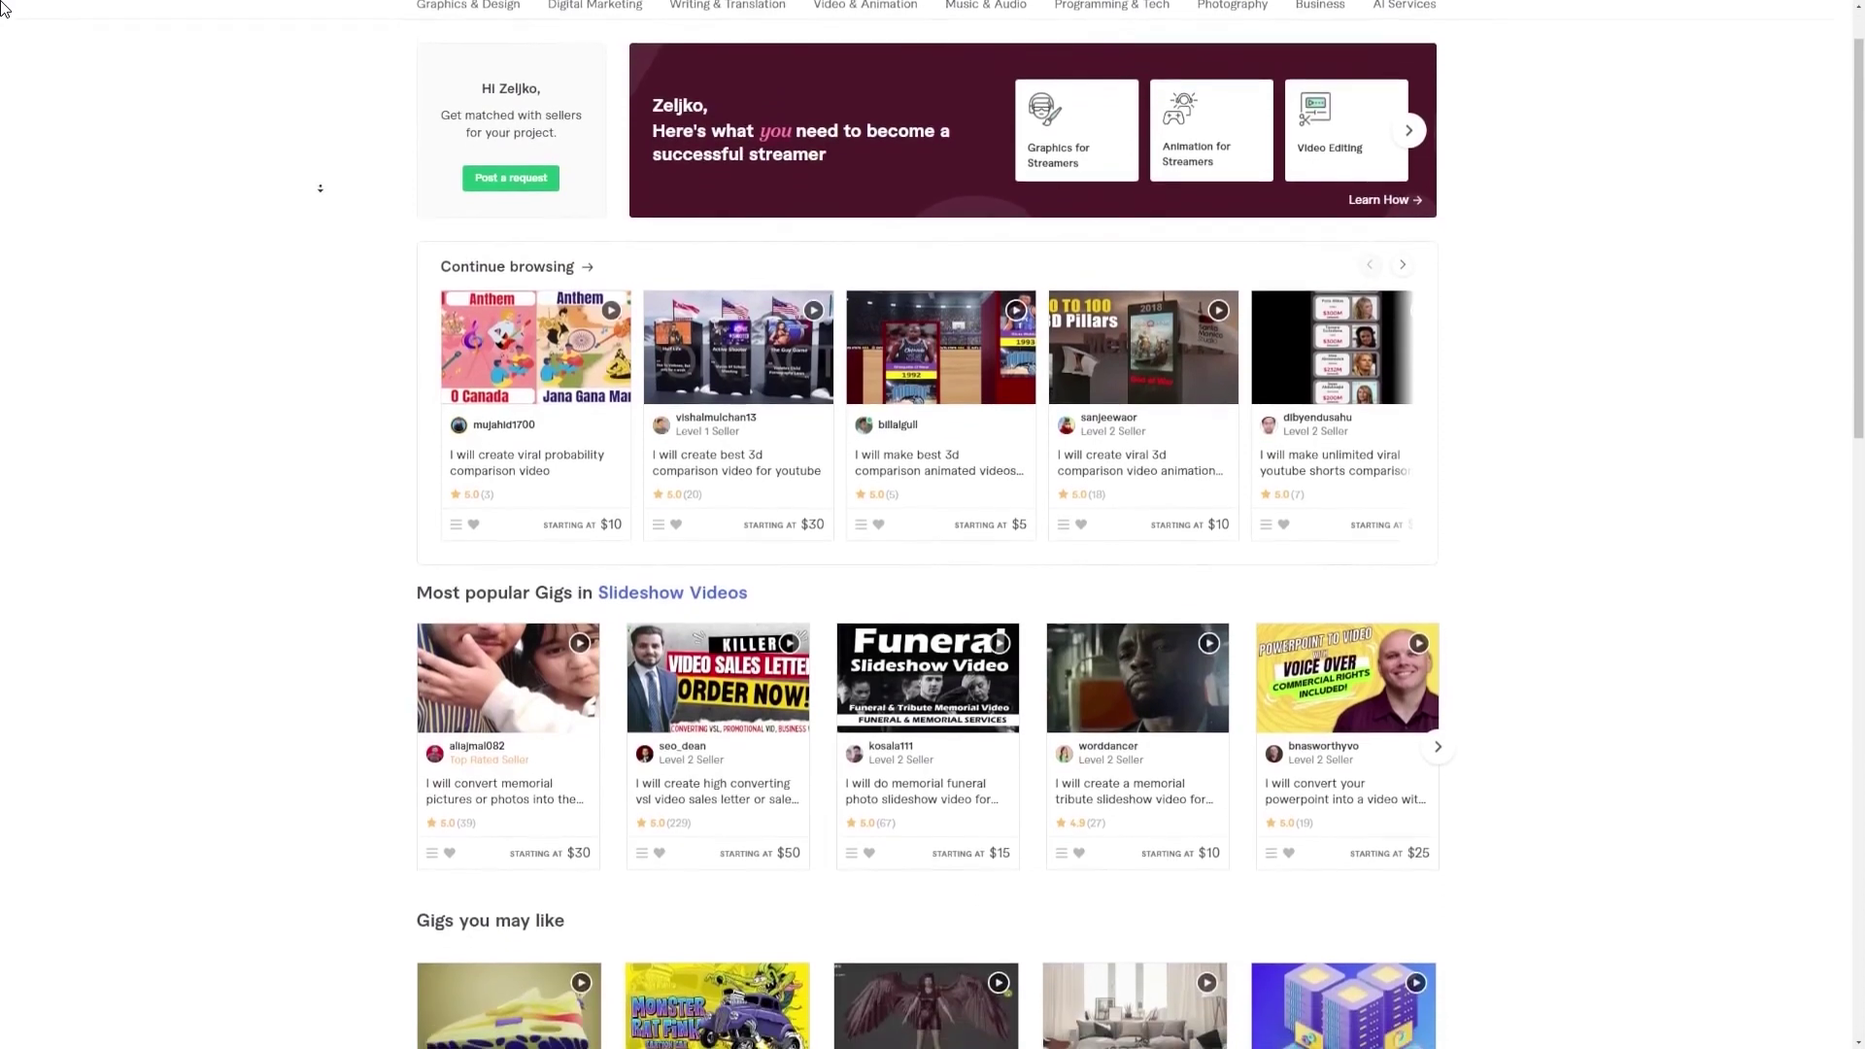
{"action": "scroll", "coordinate": [321, 188], "scroll_direction": "down", "scroll_amount": 3}
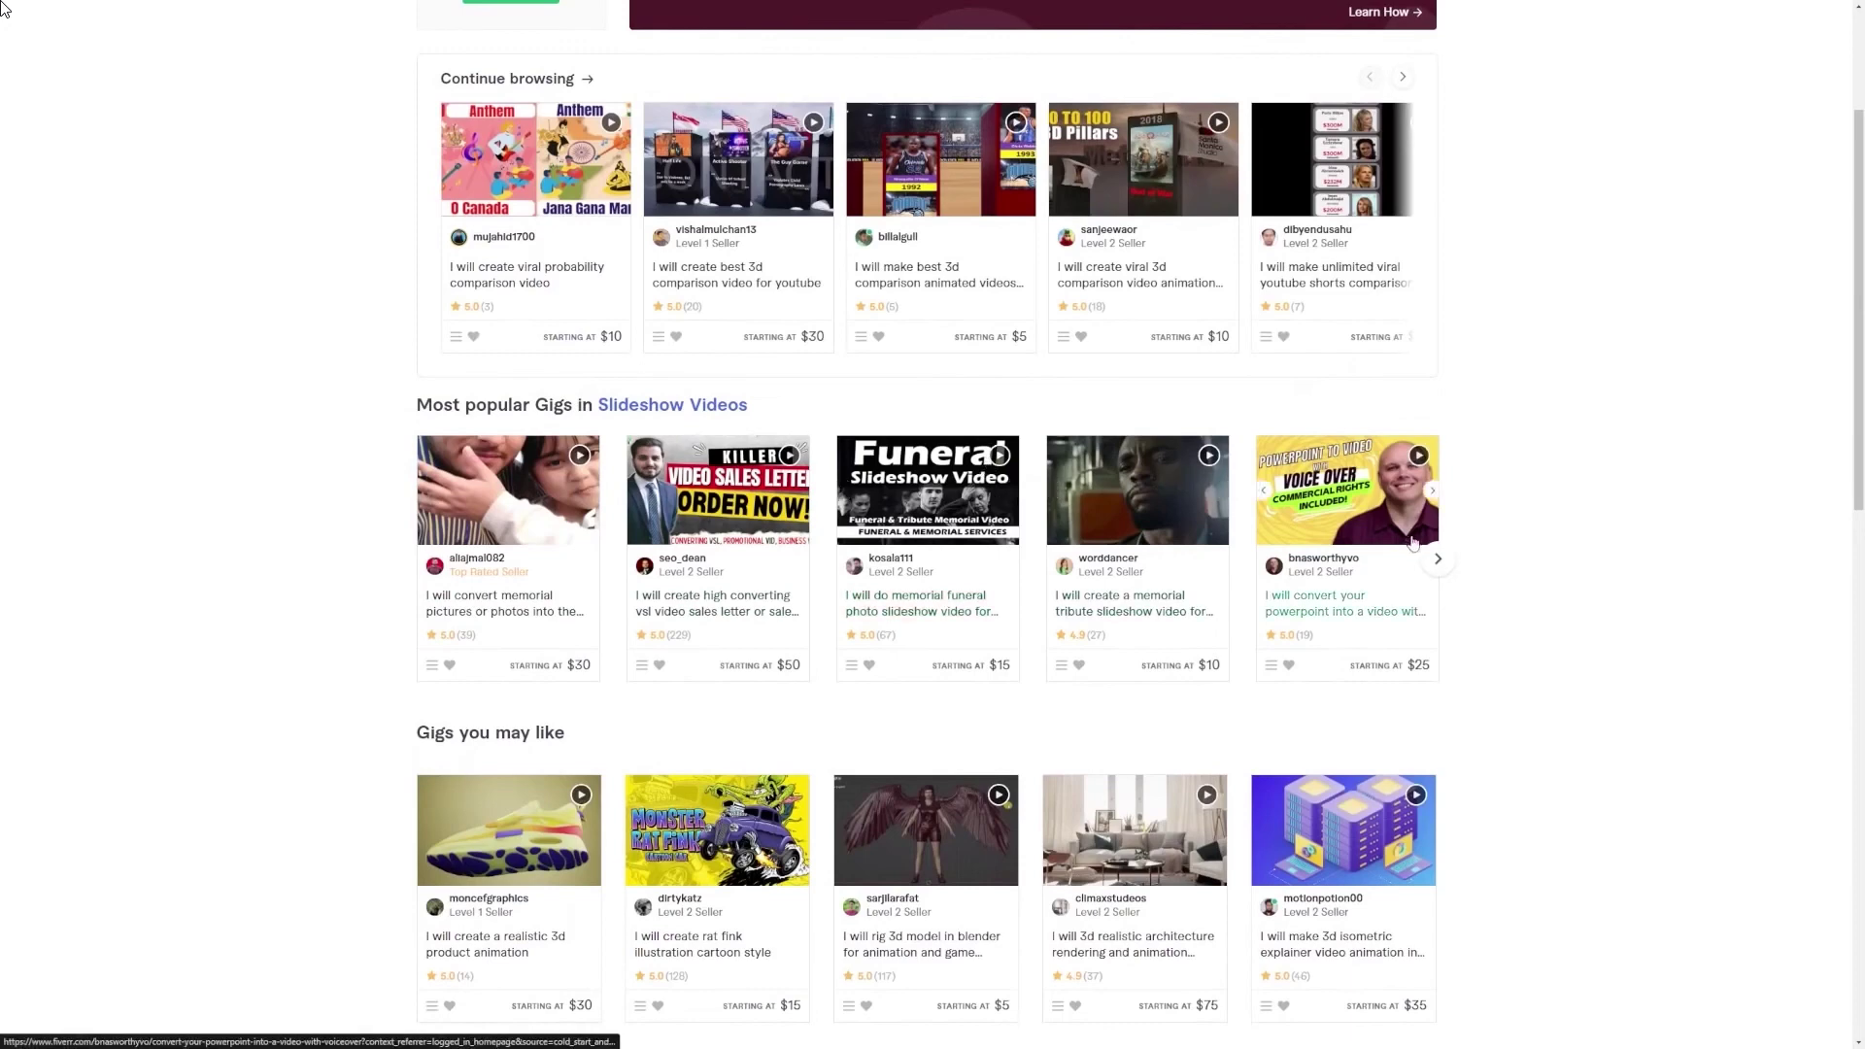
{"action": "scroll", "coordinate": [1488, 448], "scroll_direction": "up", "scroll_amount": 5}
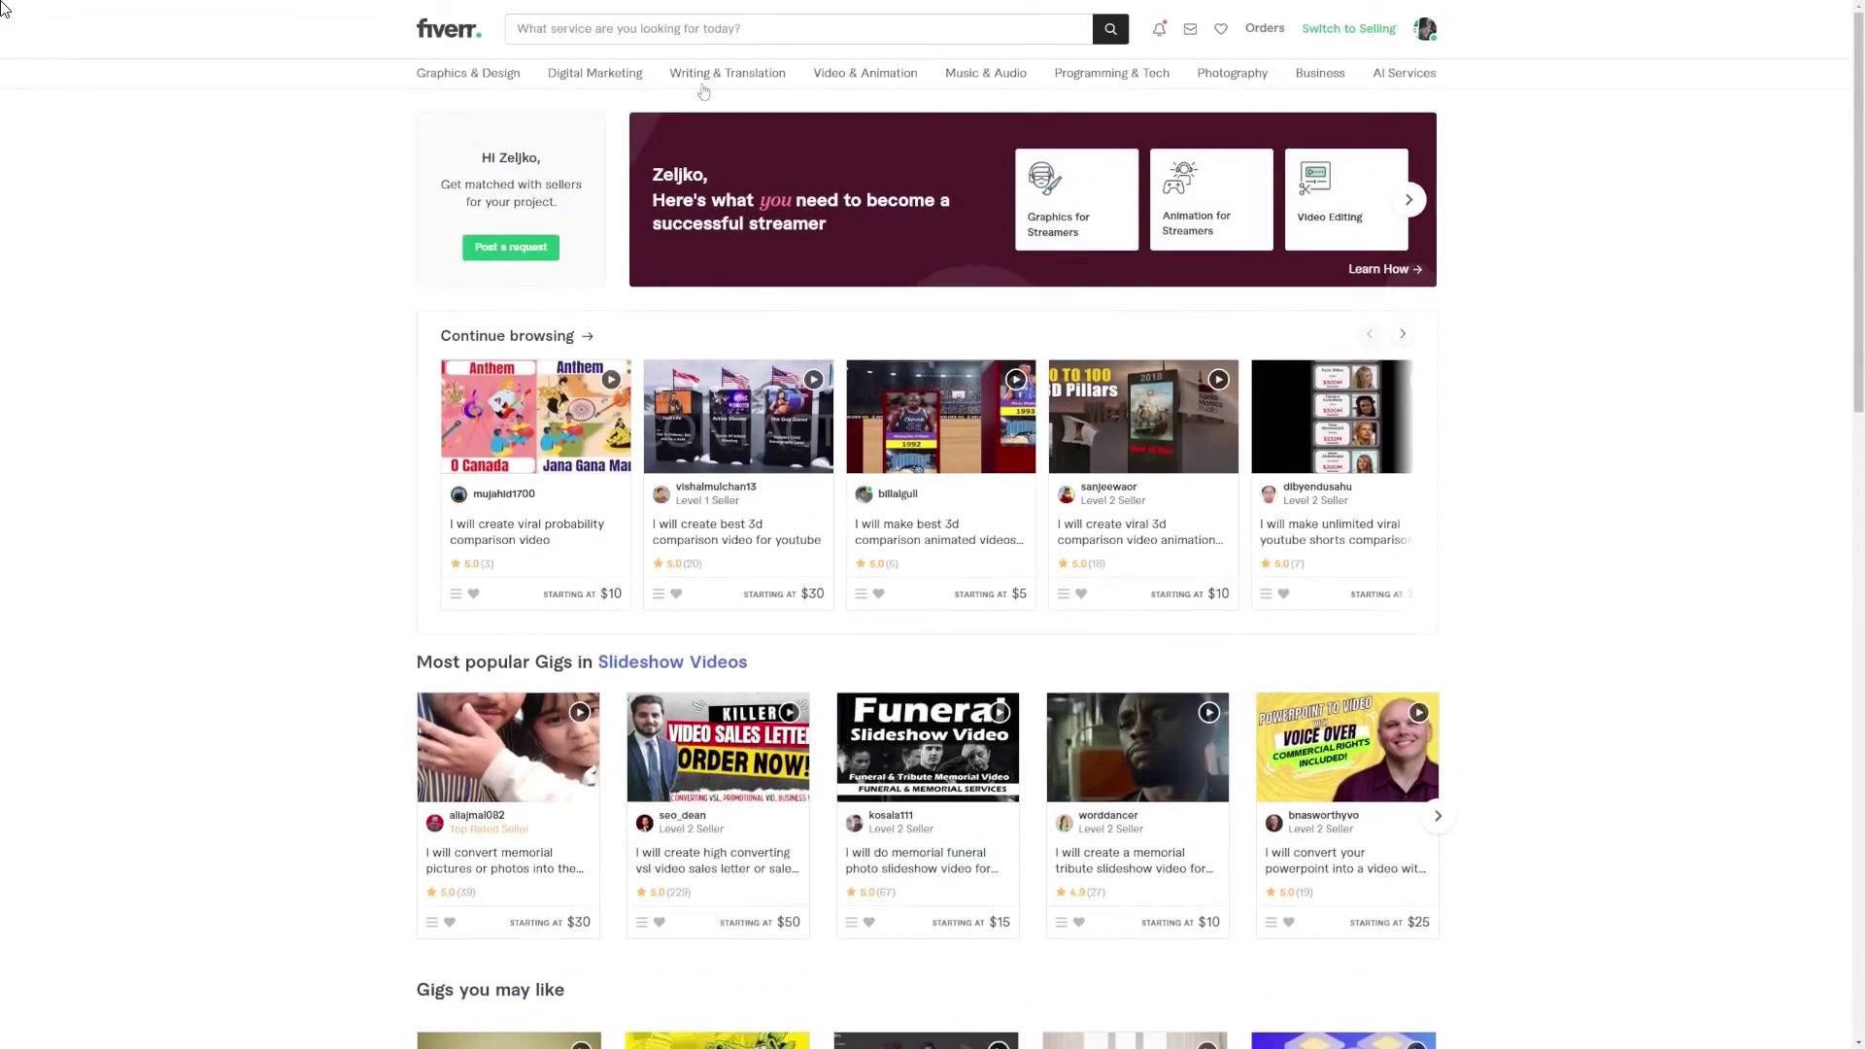
{"action": "left_click", "coordinate": [723, 28]}
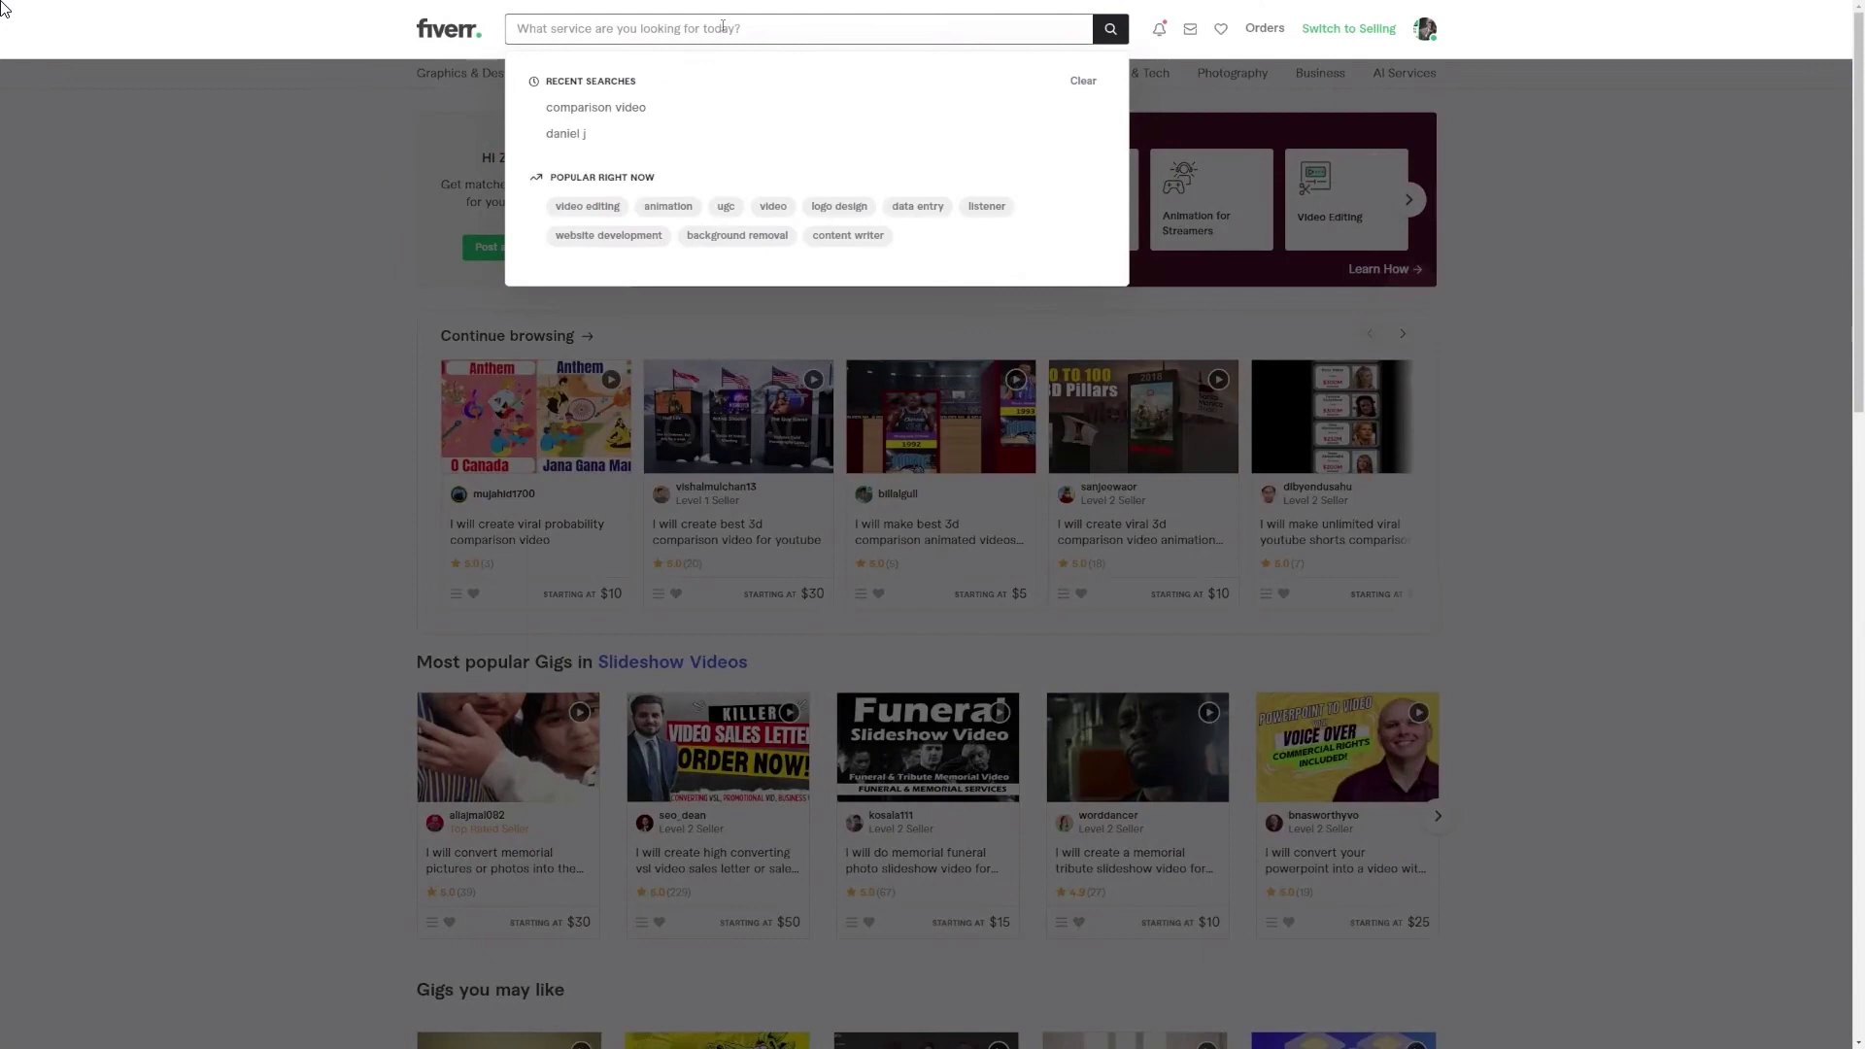
{"action": "type", "text": "high converting emails"}
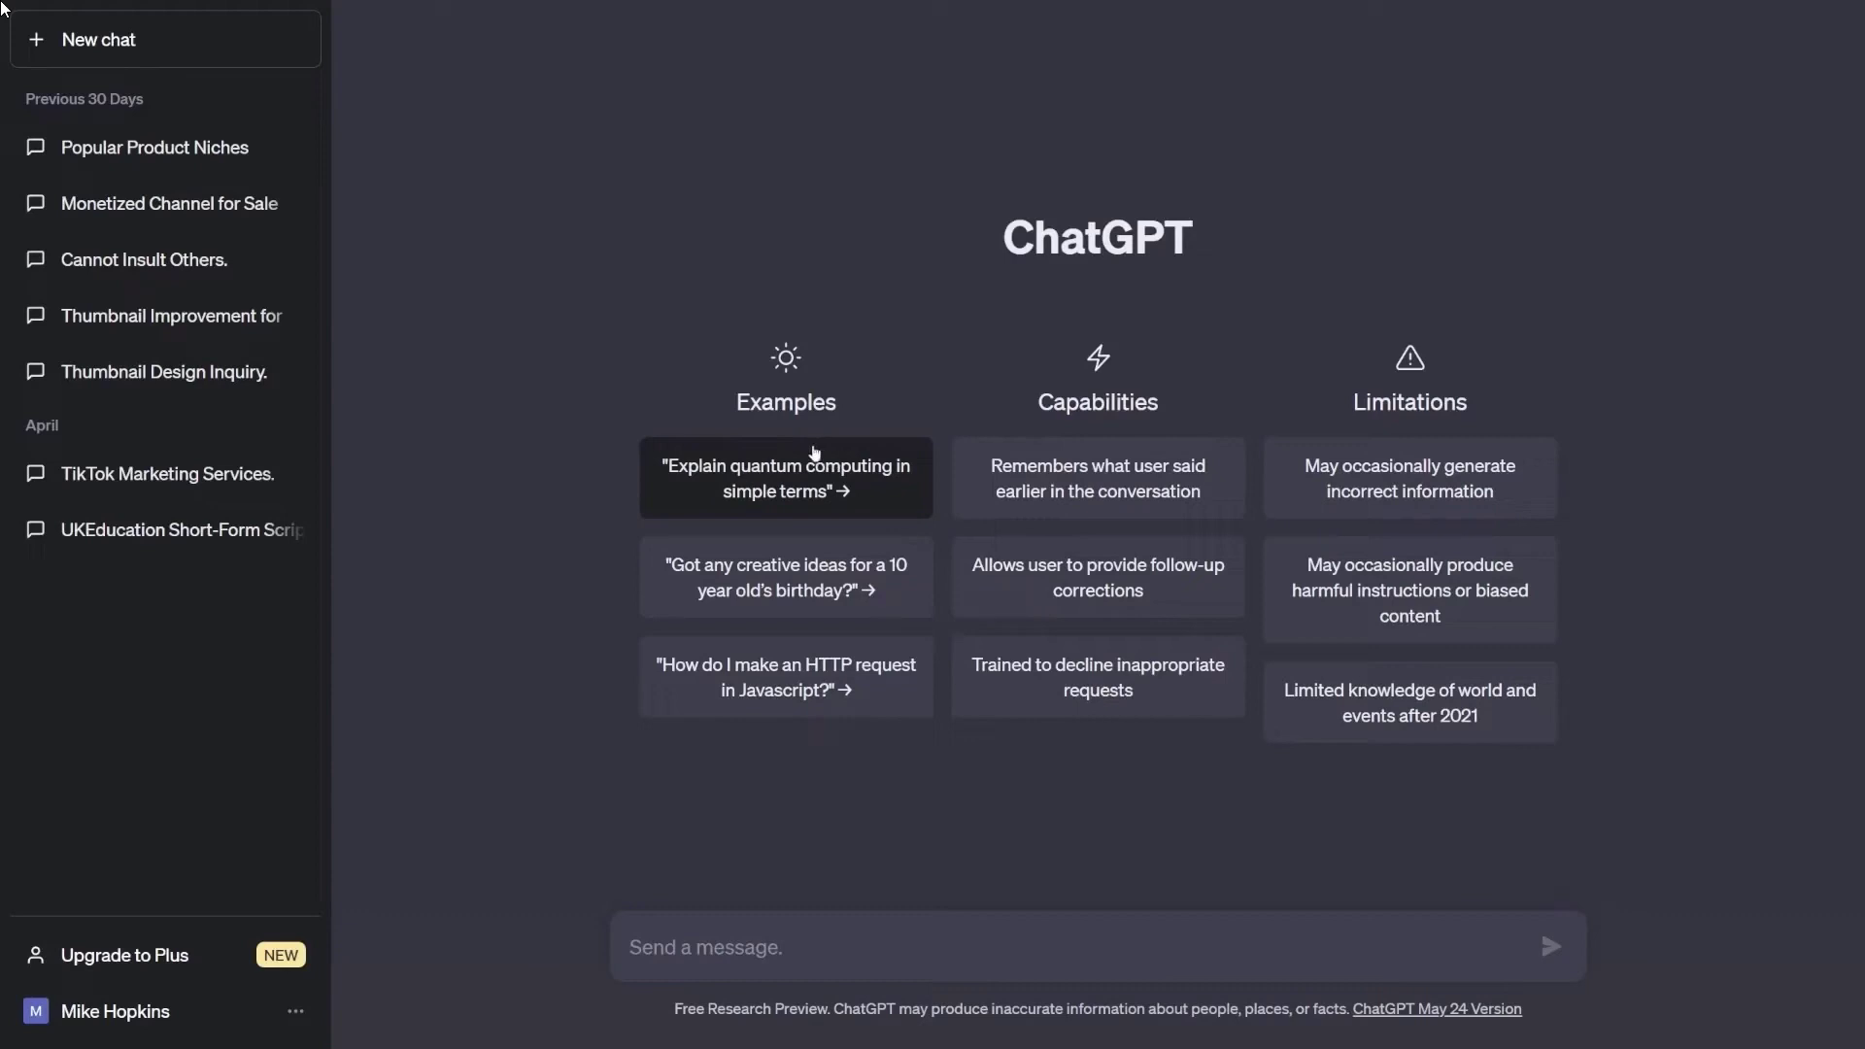
{"action": "left_click_drag", "start_coordinate": [1004, 254], "coordinate": [1228, 317]}
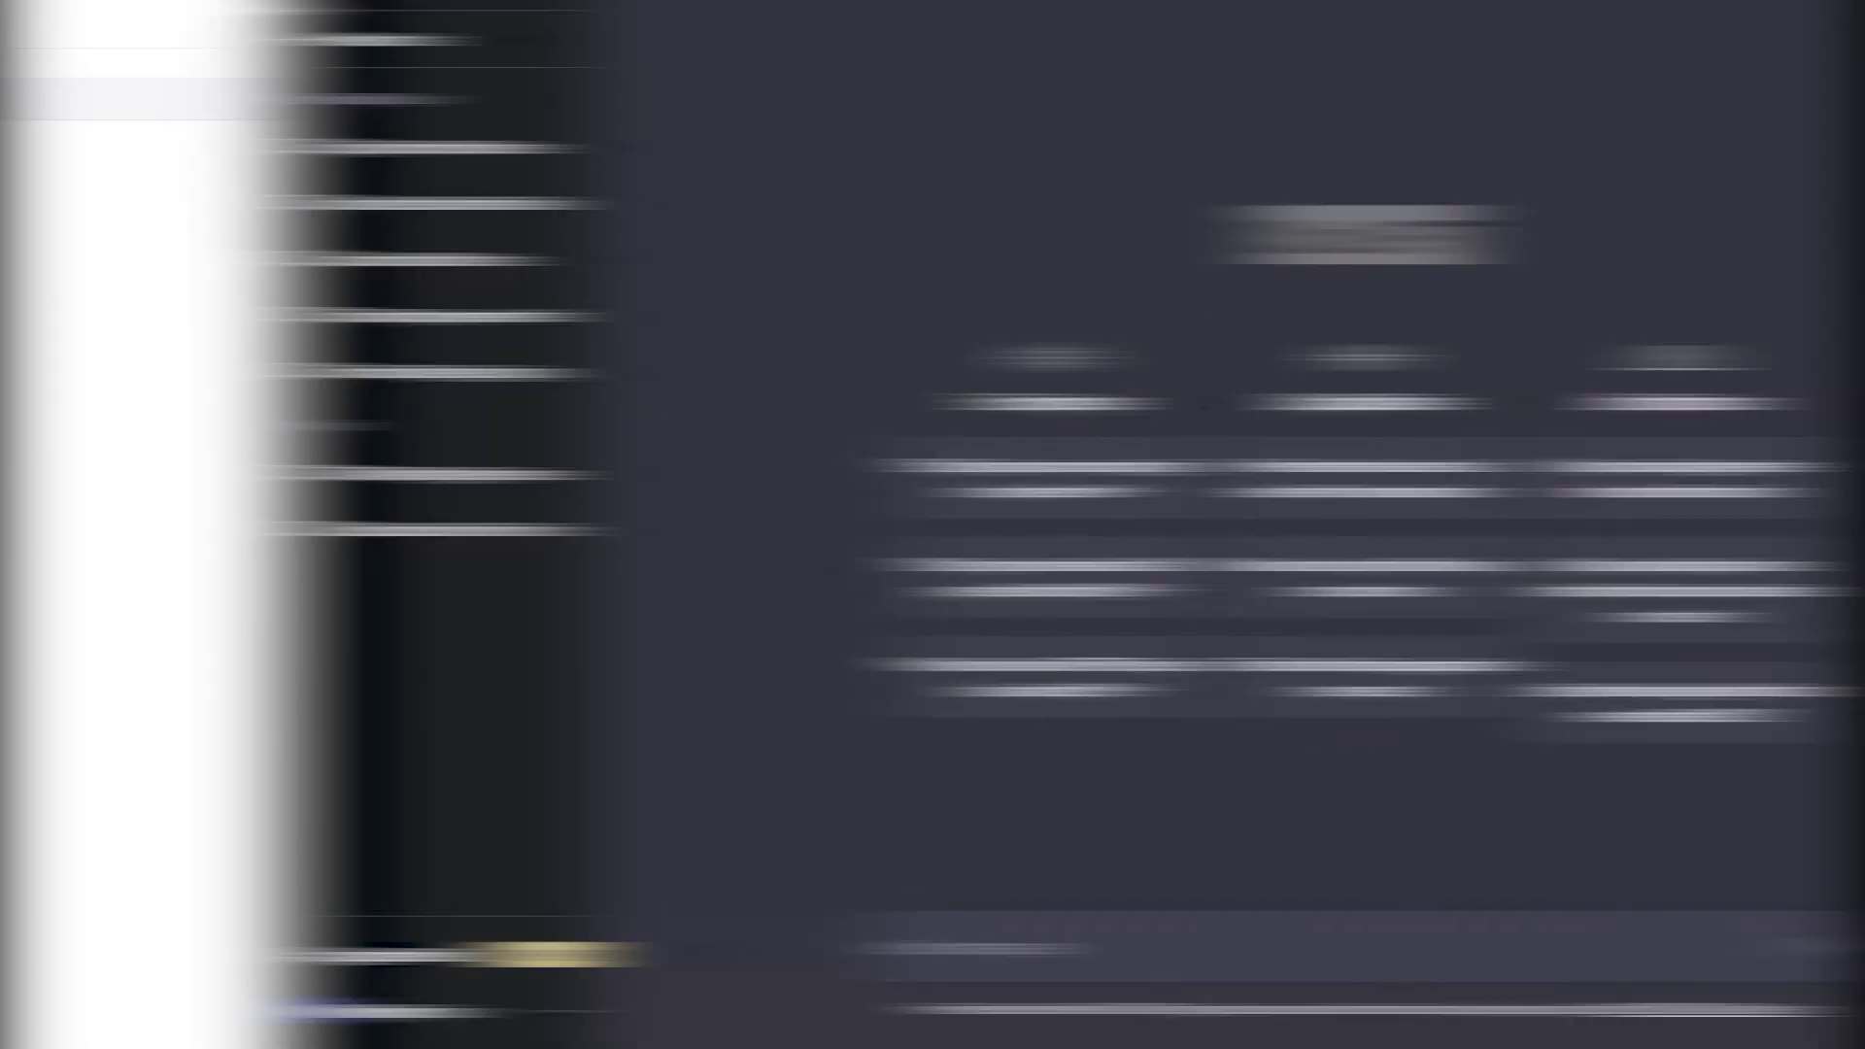
{"action": "scroll", "coordinate": [295, 335], "scroll_direction": "down", "scroll_amount": 1}
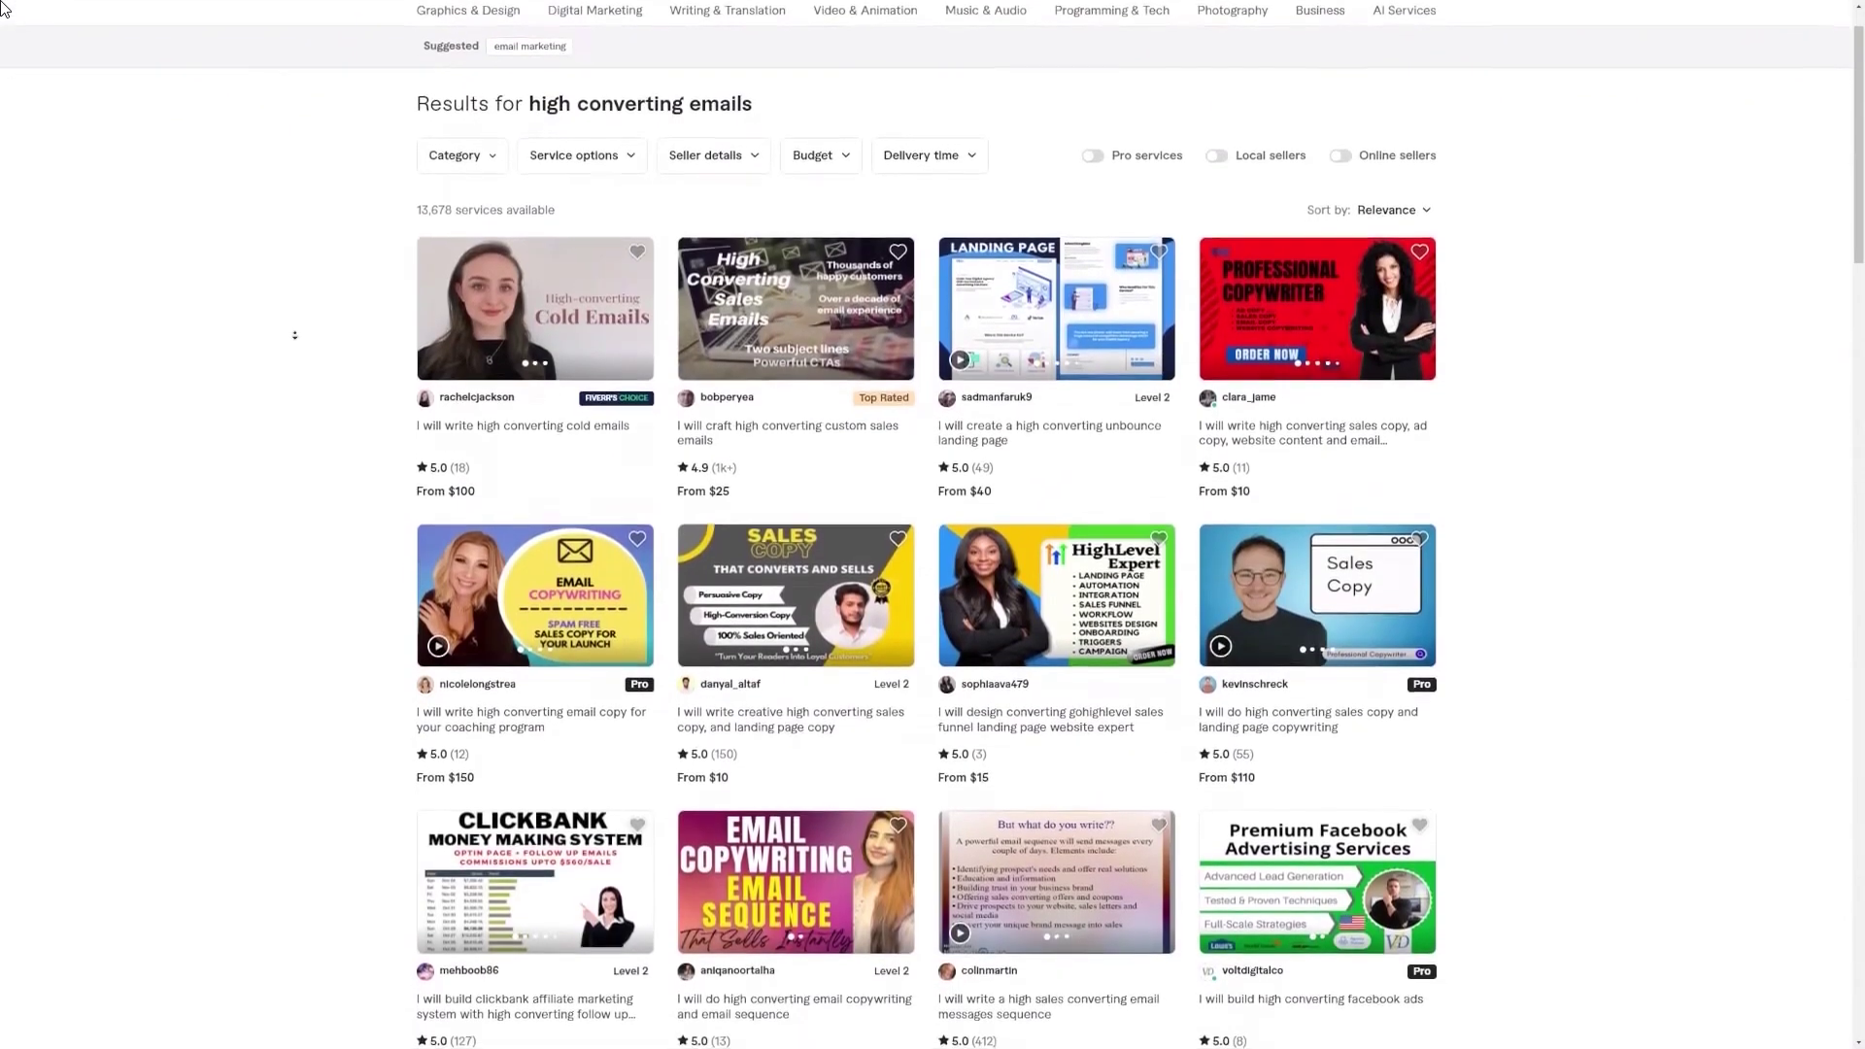
{"action": "scroll", "coordinate": [296, 335], "scroll_direction": "down", "scroll_amount": 1}
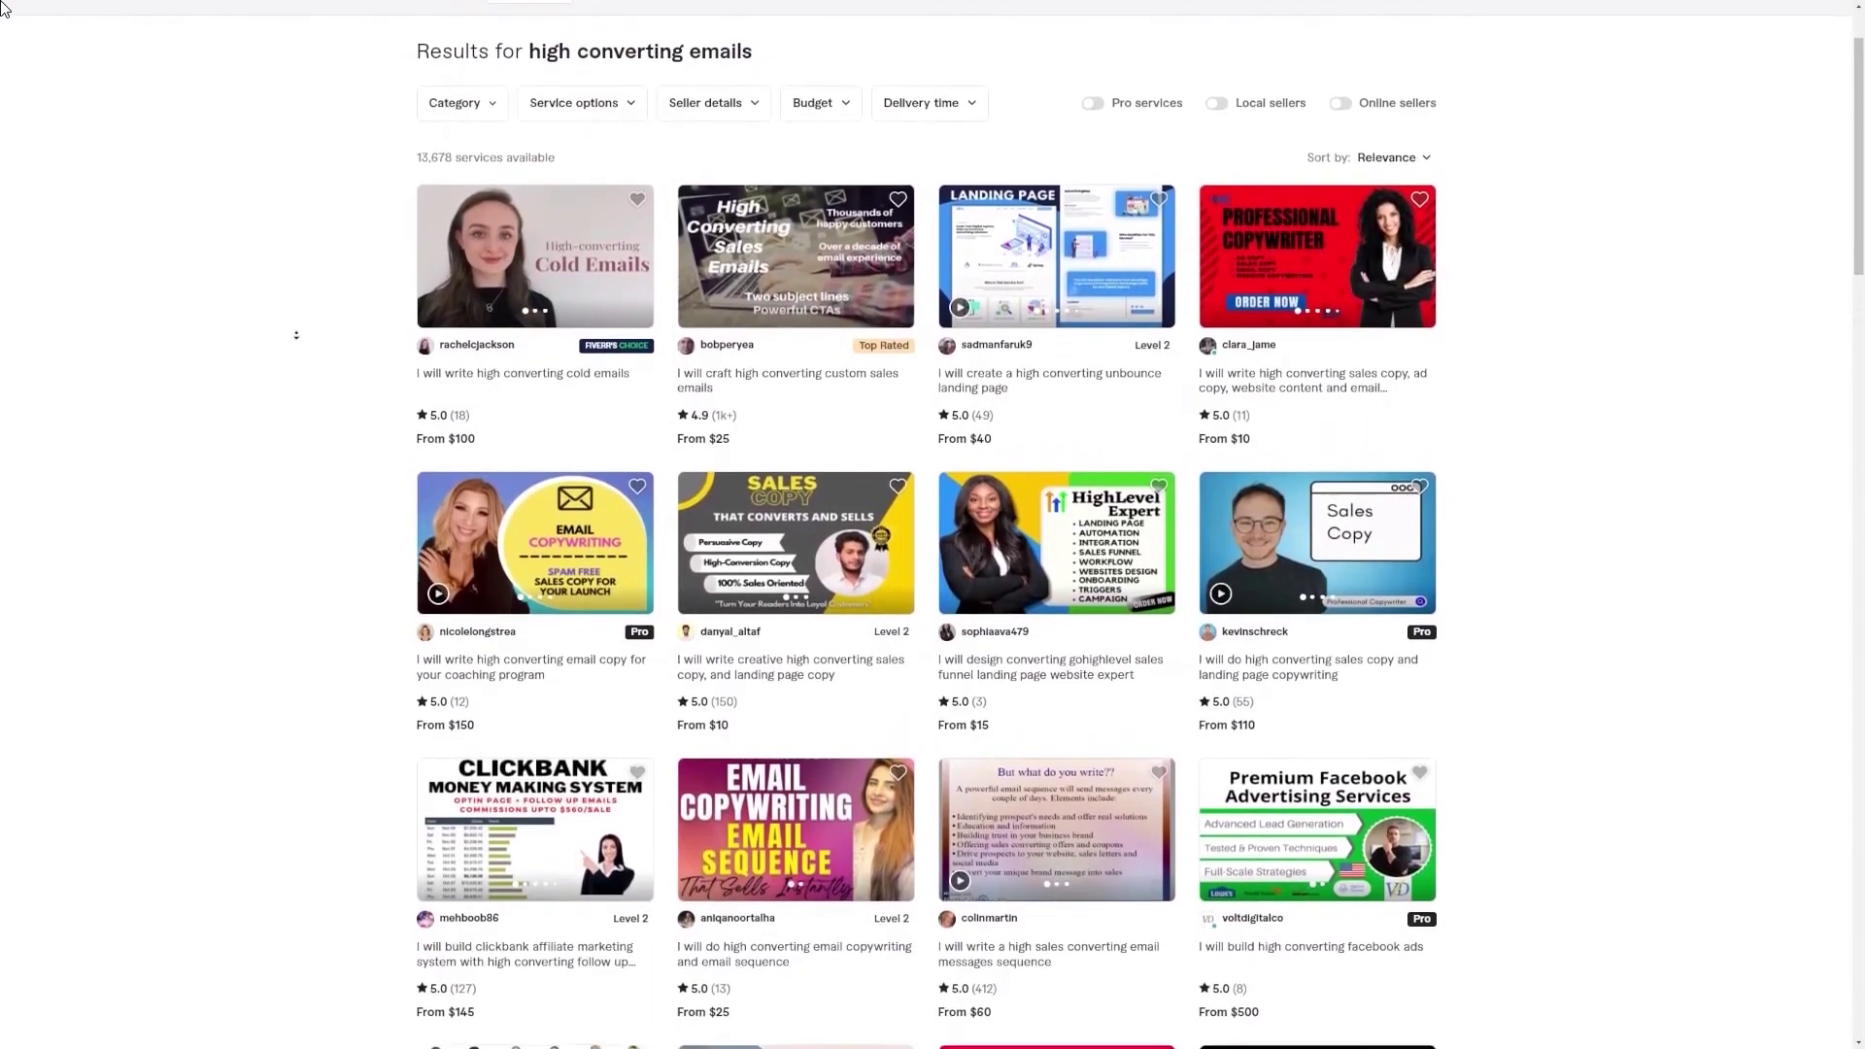
{"action": "scroll", "coordinate": [298, 335], "scroll_direction": "down", "scroll_amount": 1}
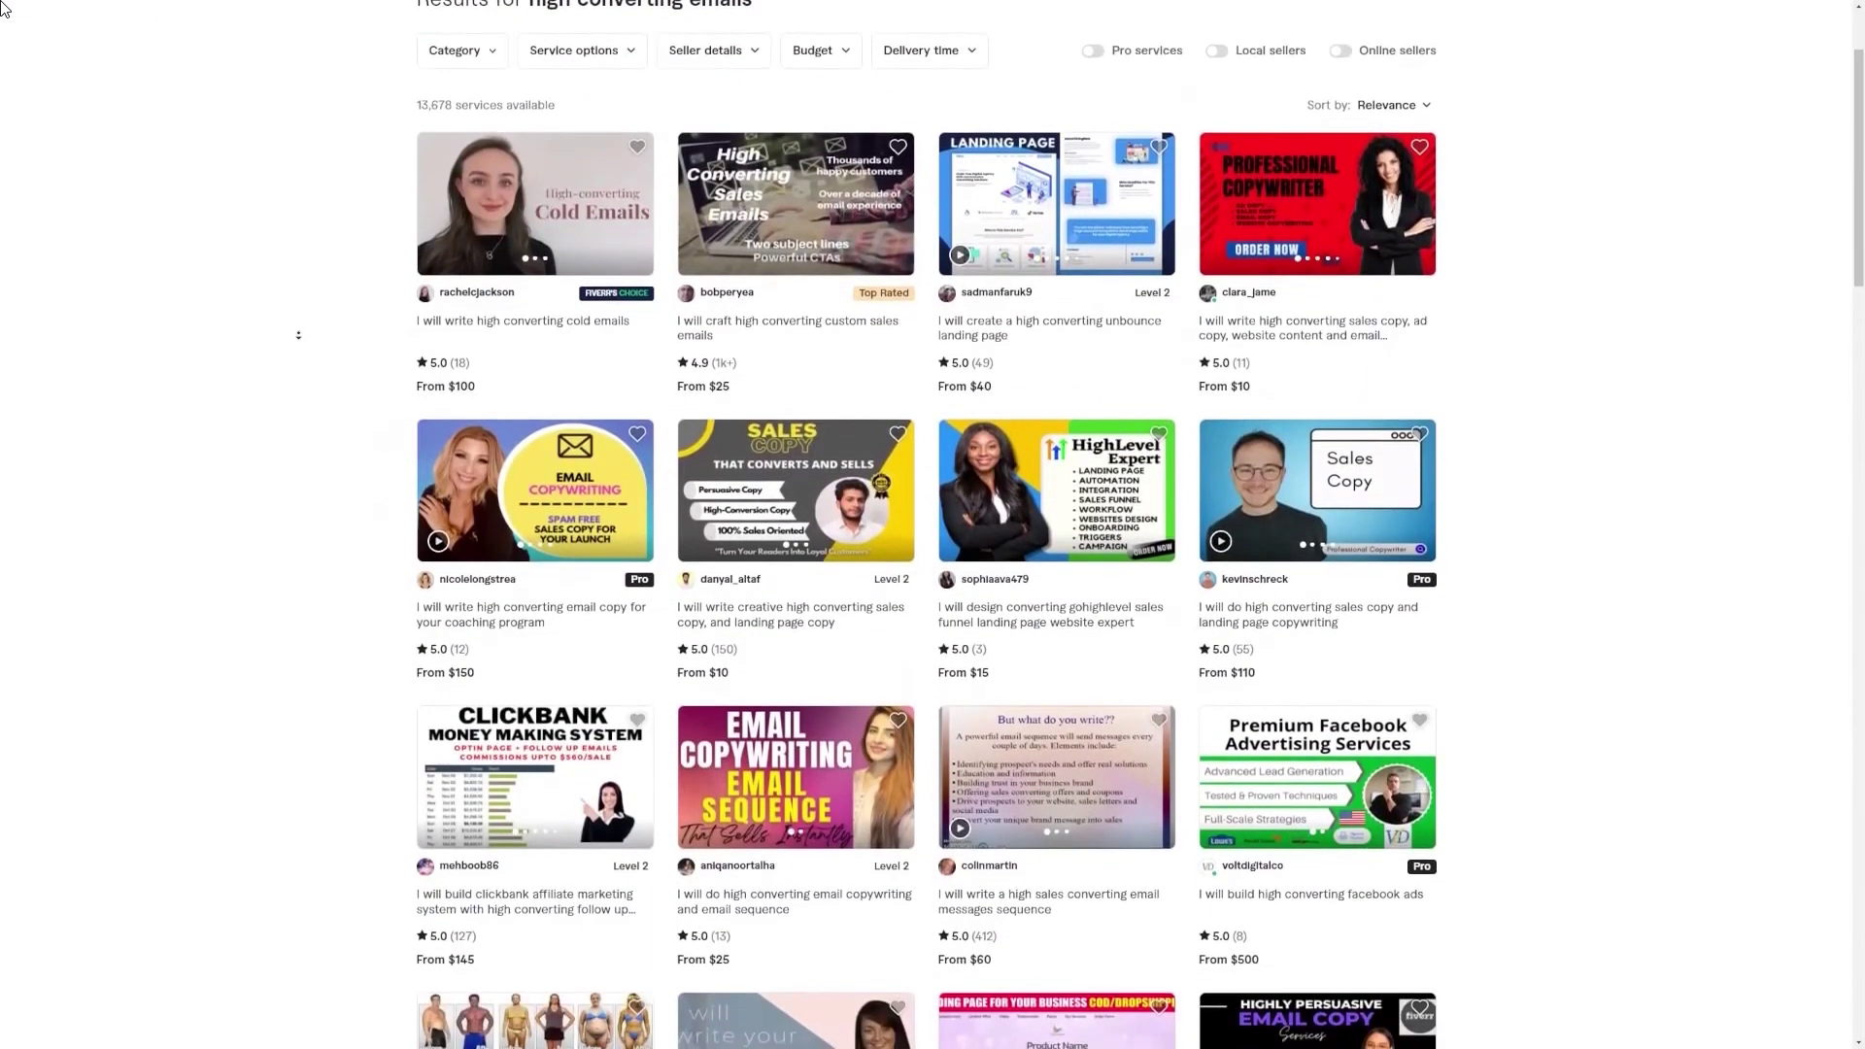
{"action": "scroll", "coordinate": [301, 335], "scroll_direction": "down", "scroll_amount": 1}
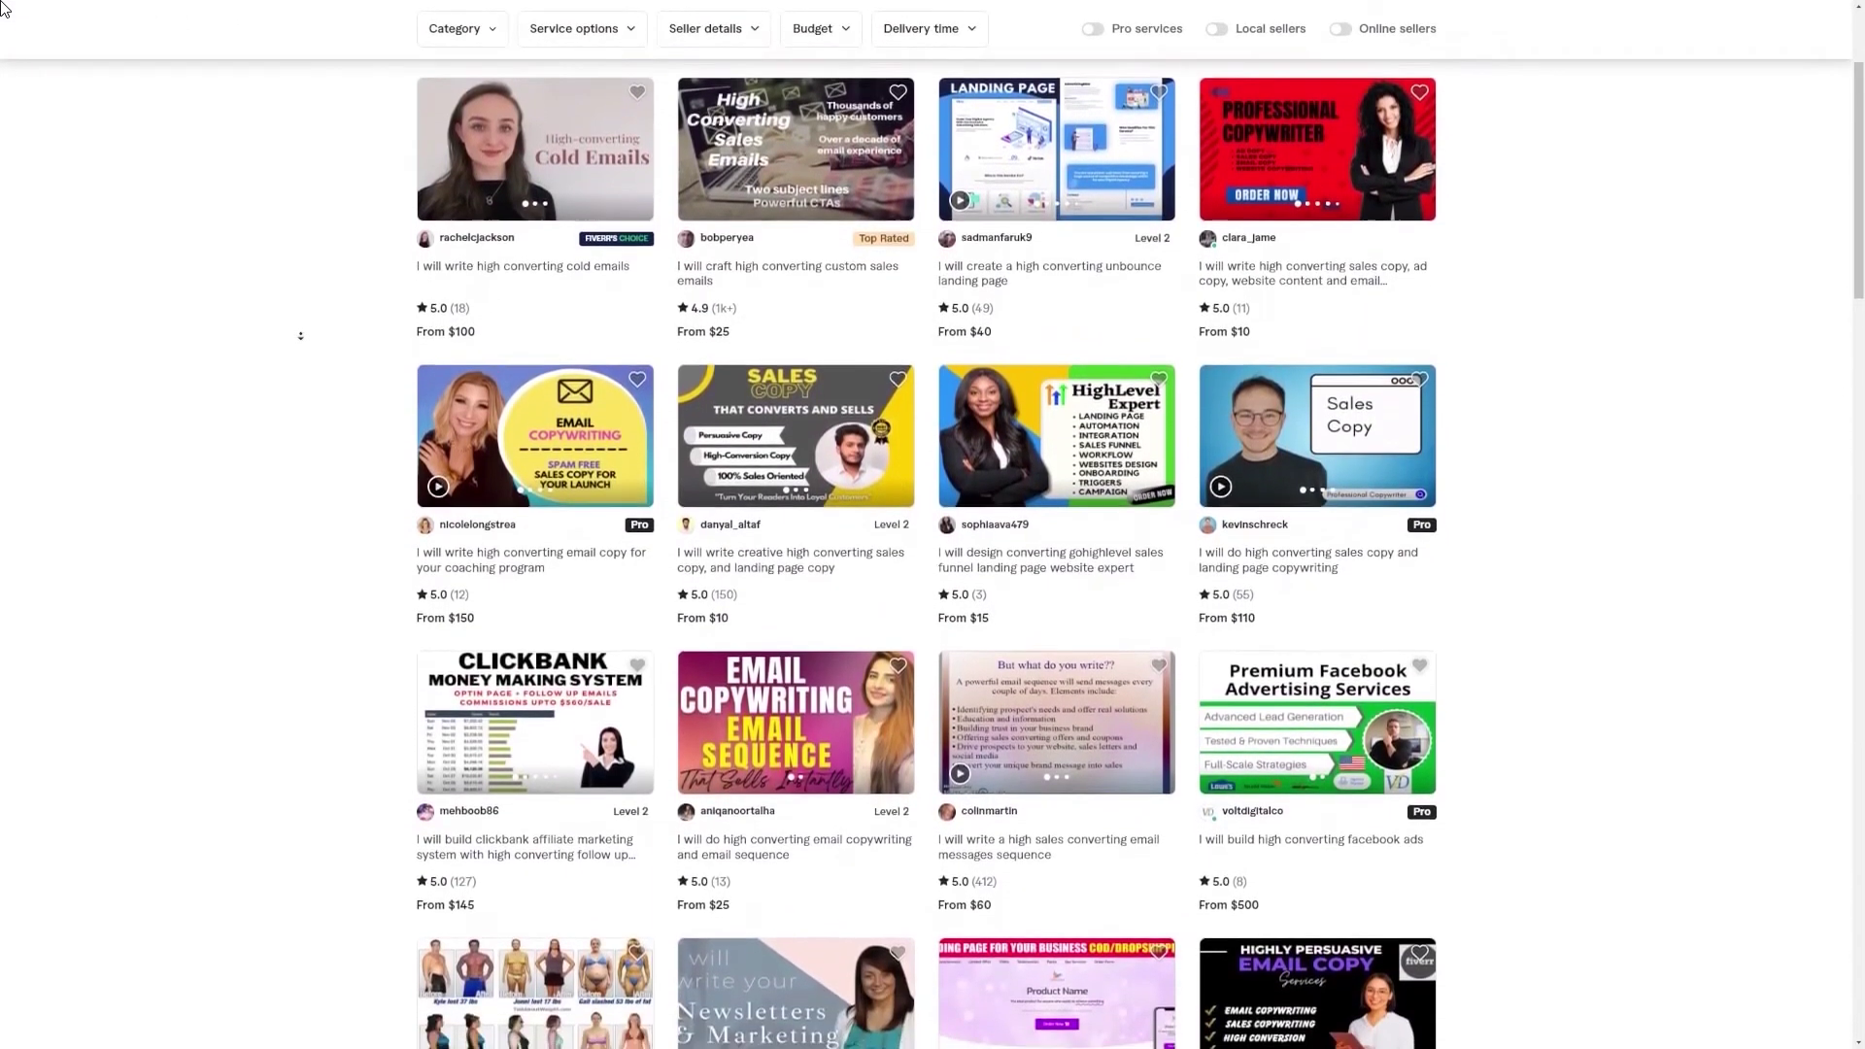